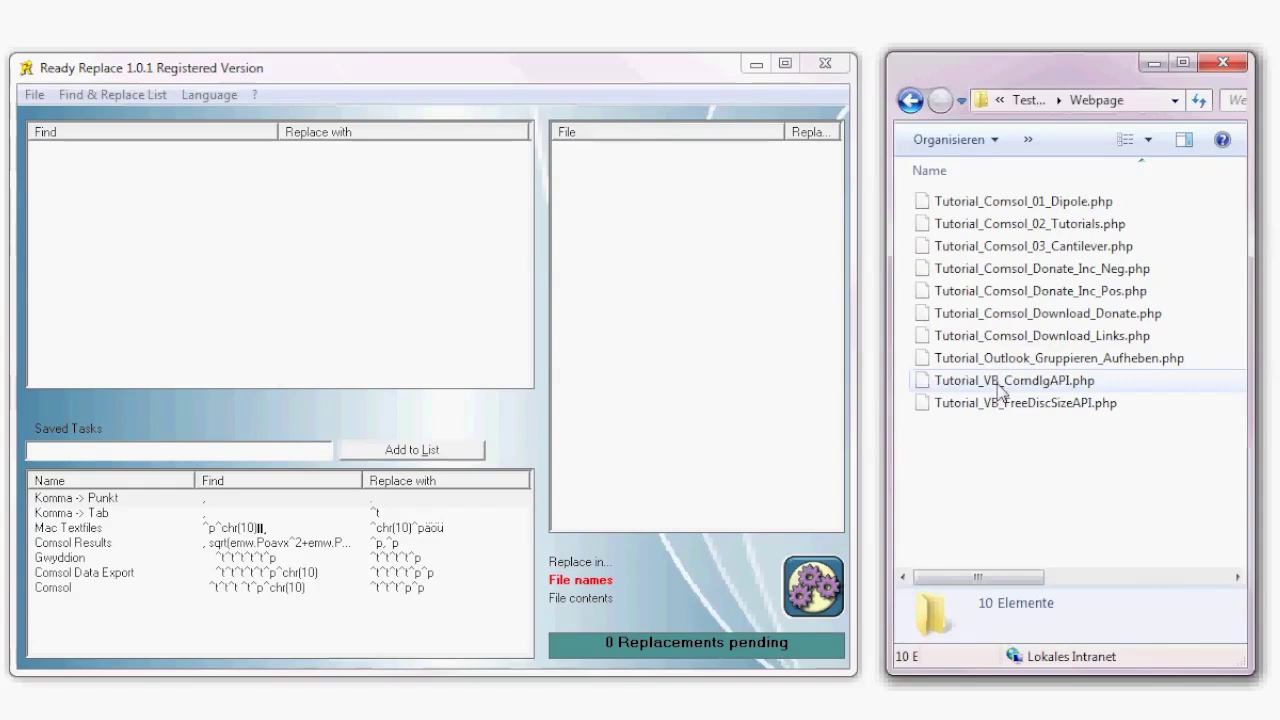
Drag the ten Webpage PHP files into Ready Replace's file list and open a blank find/replace entry.
drag(1100, 478, 945, 205)
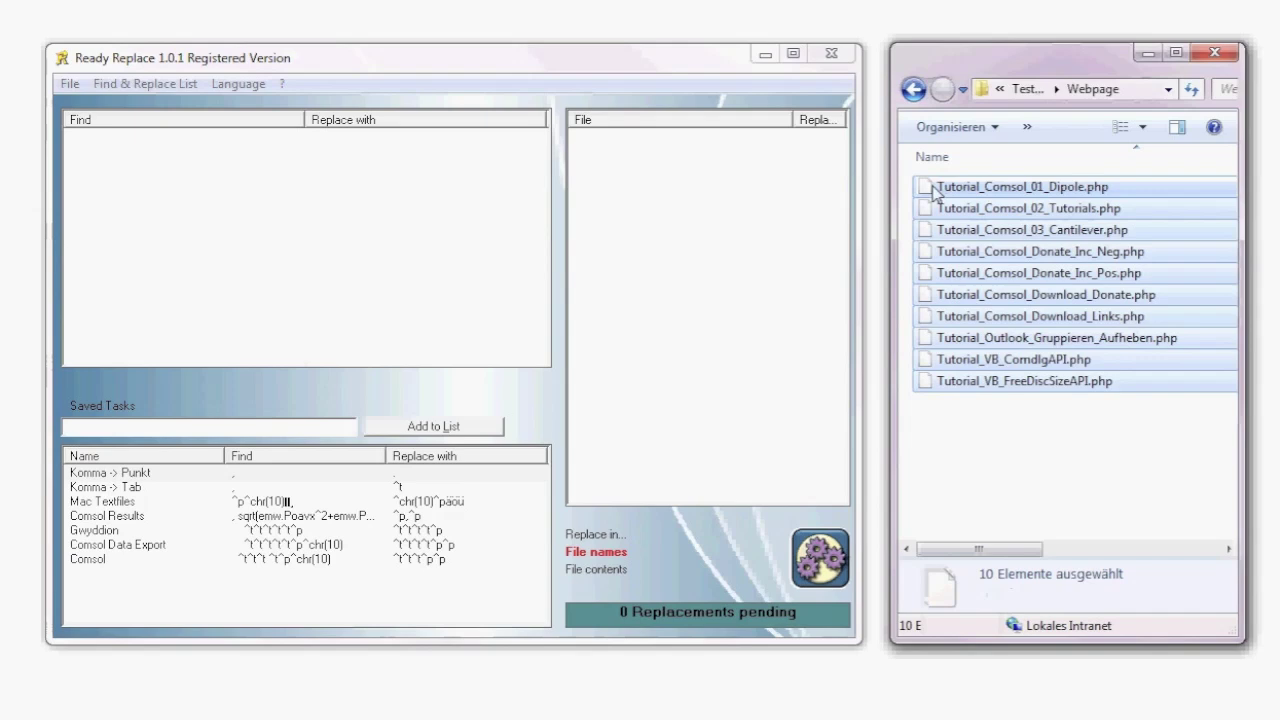
drag(932, 192, 758, 204)
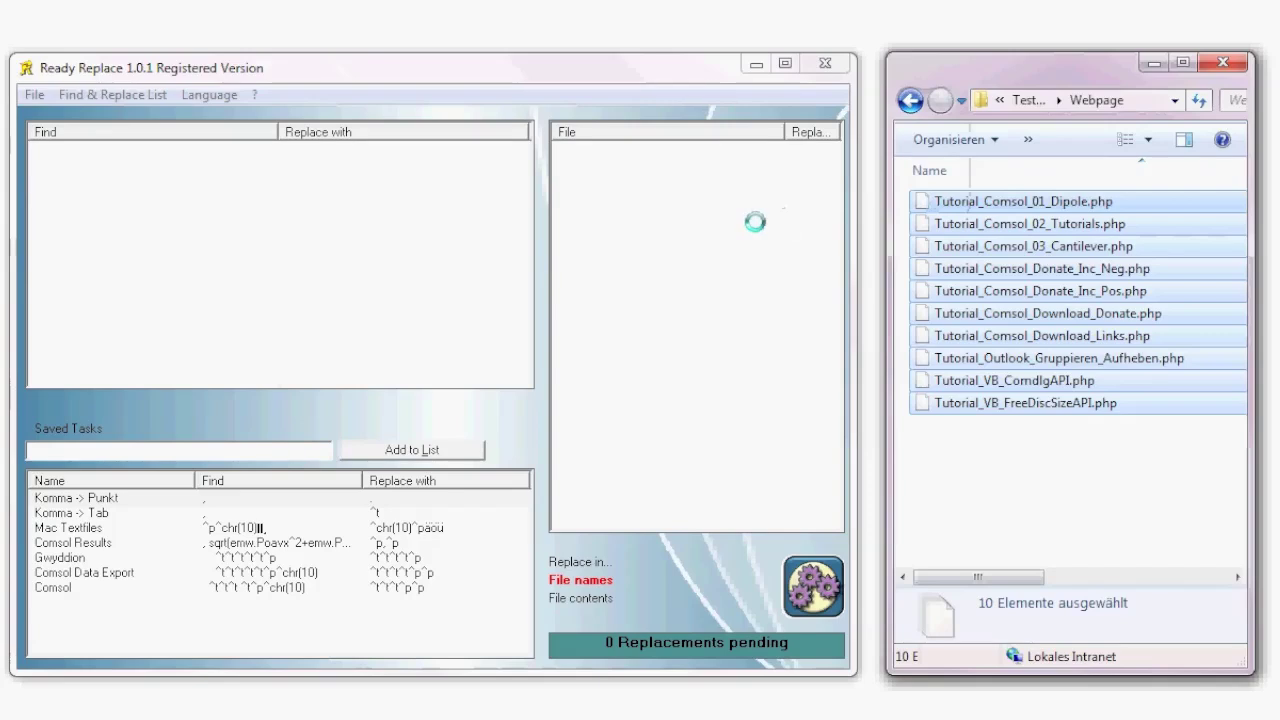
click(724, 386)
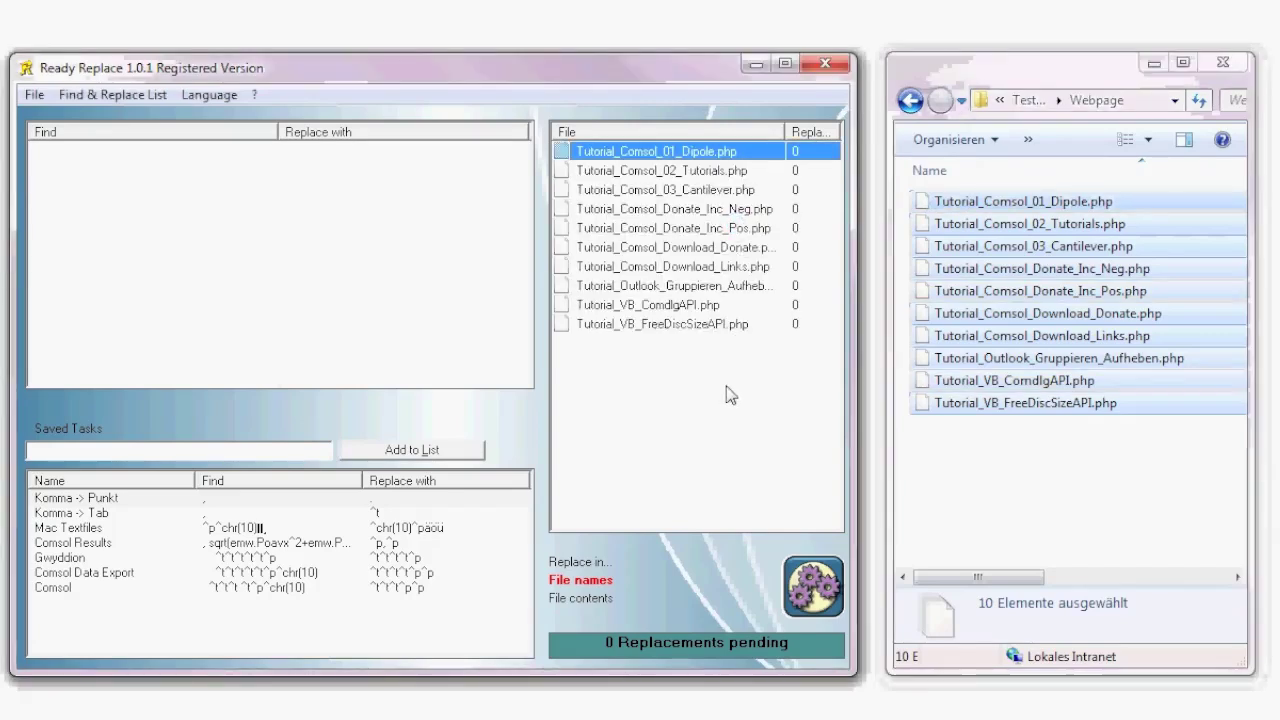
double_click(329, 237)
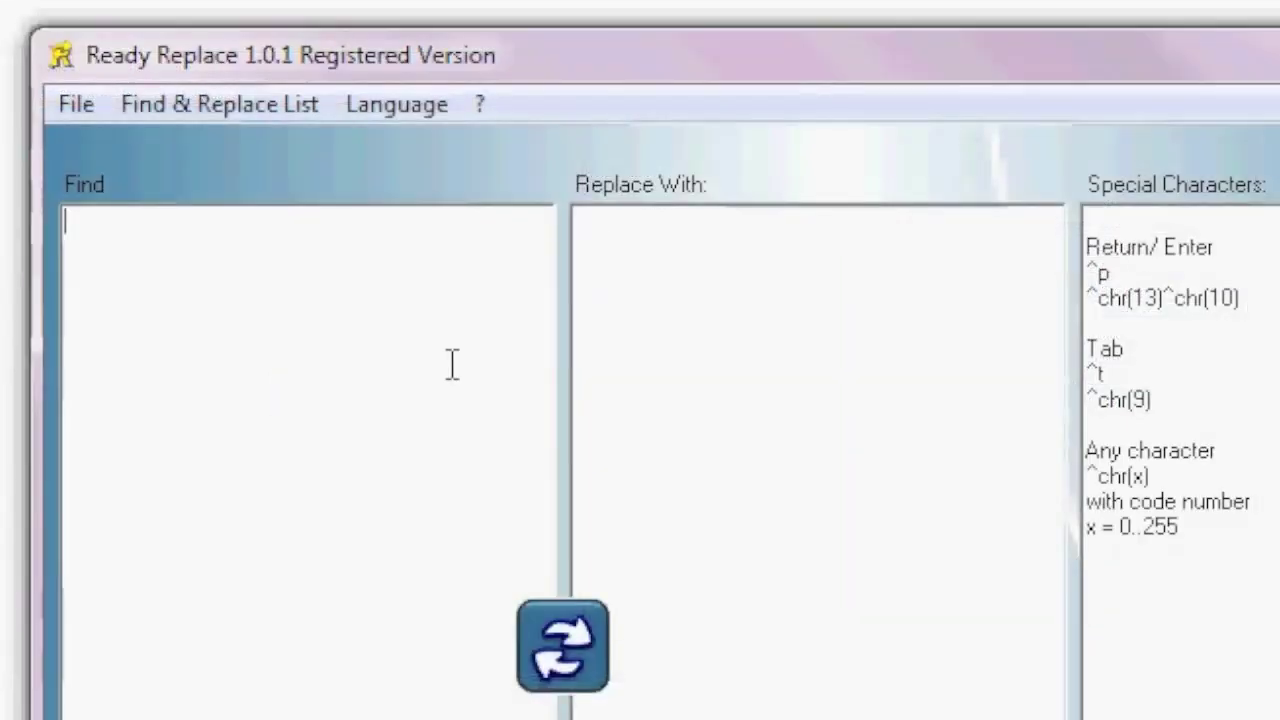
text(www.soft-hummingbird.com)
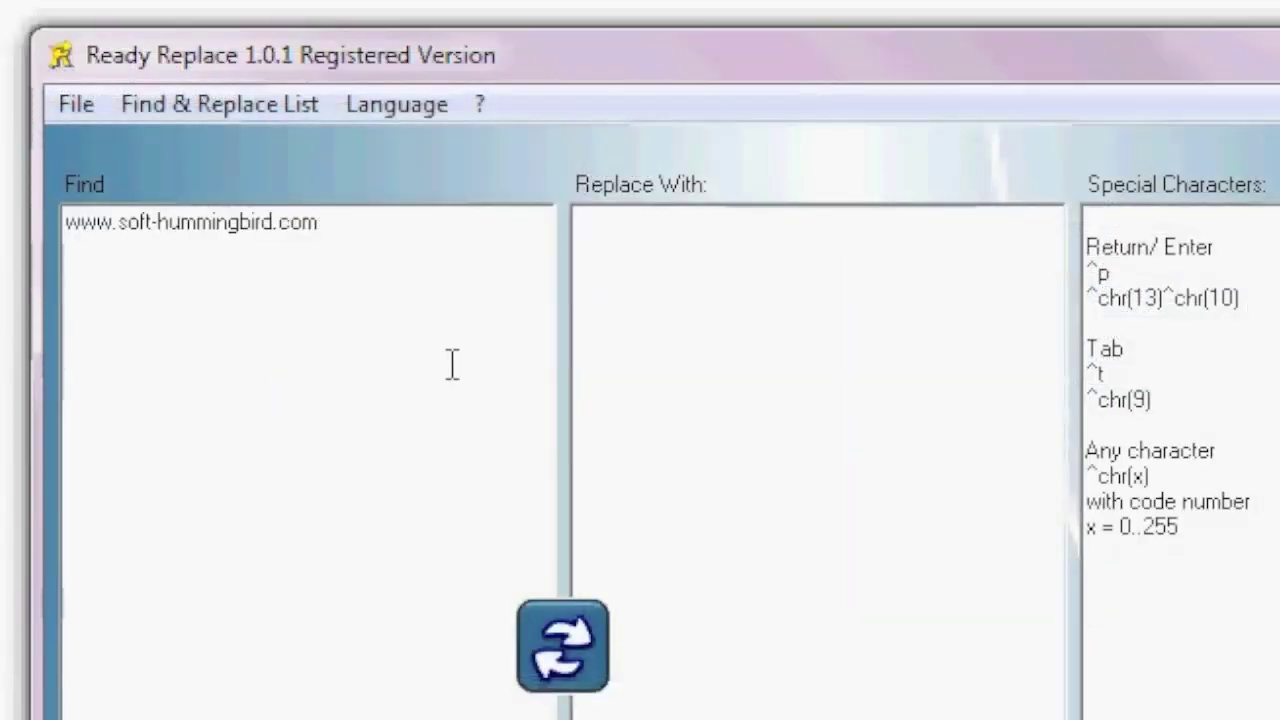
click(787, 353)
text(www.soft-hummingbird.com)
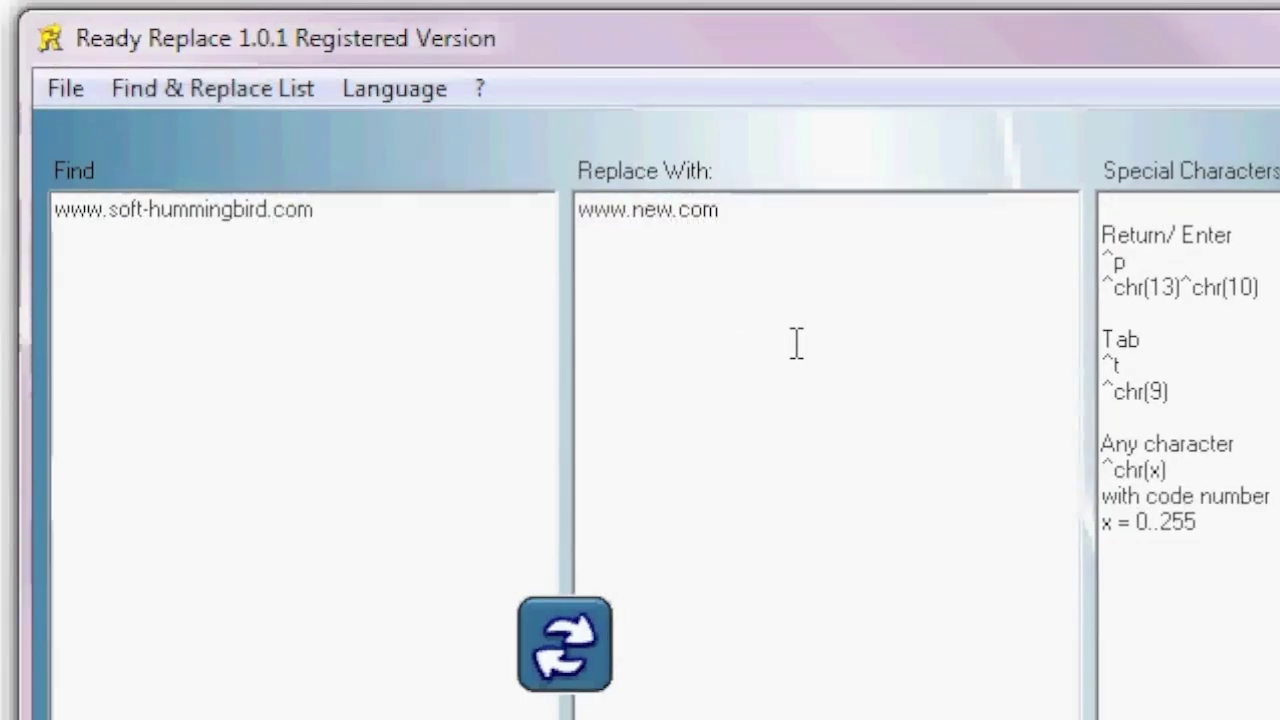
text(-page)
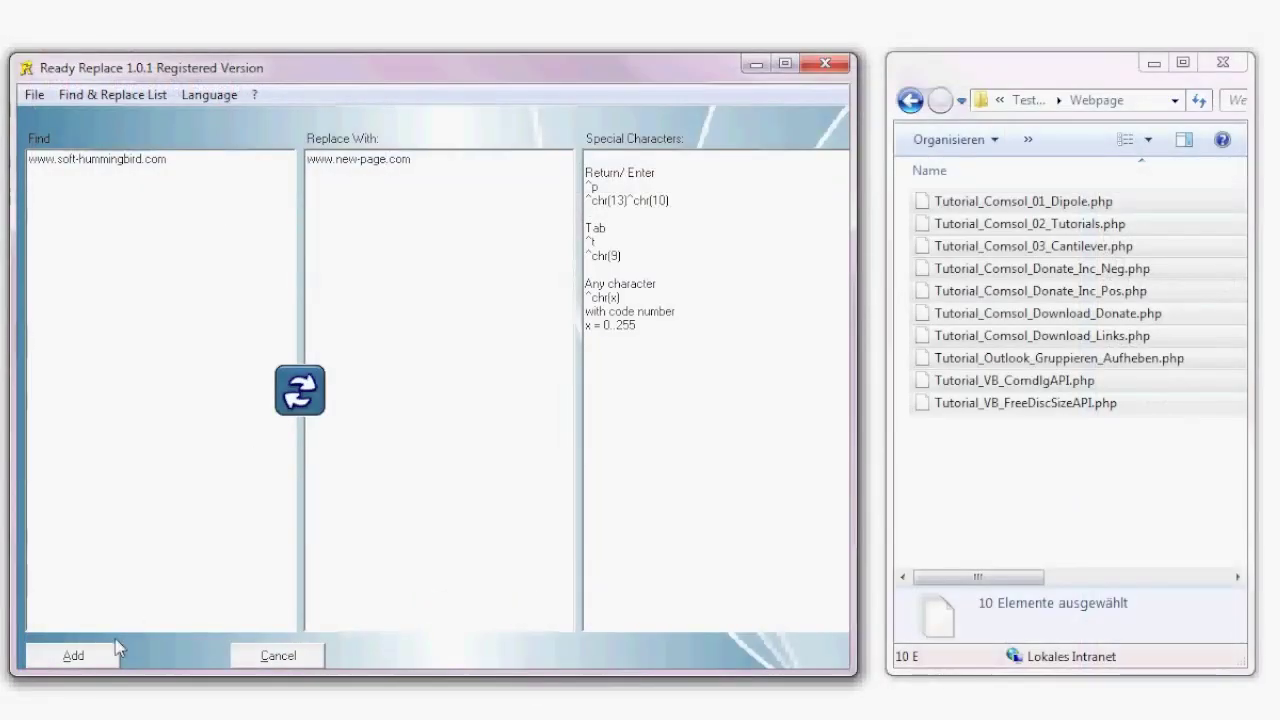
click(107, 654)
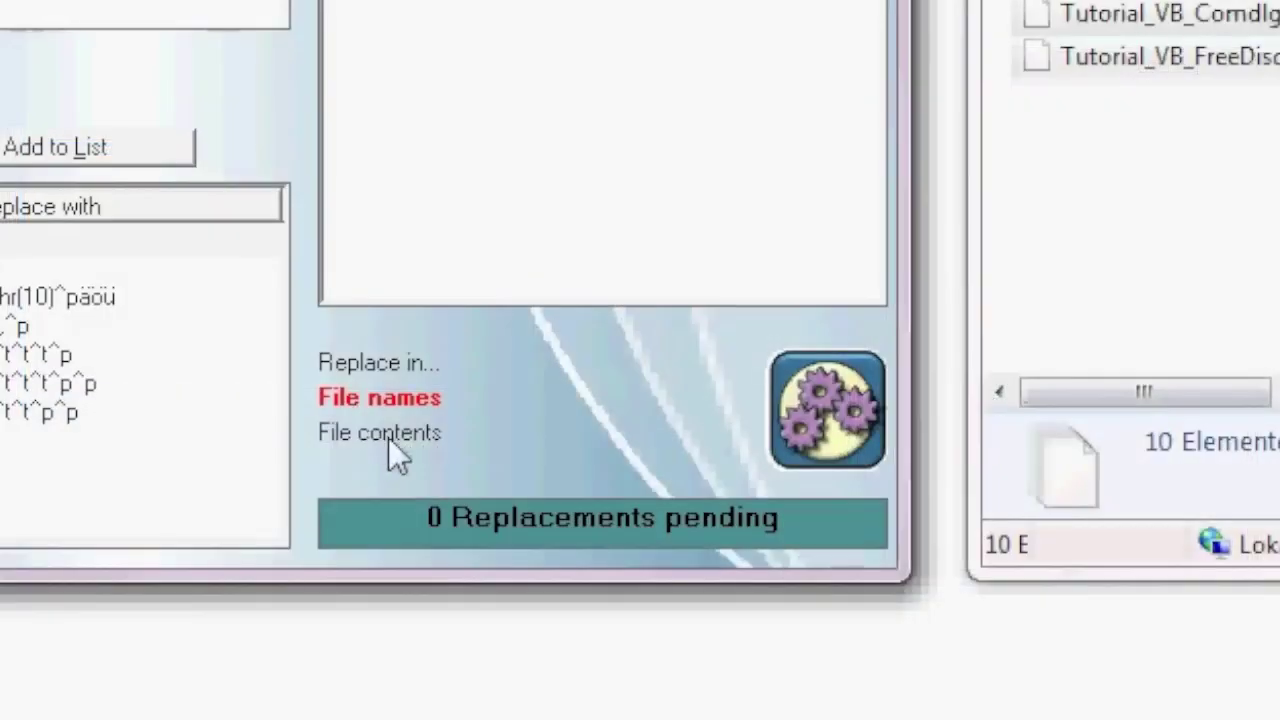
click(394, 455)
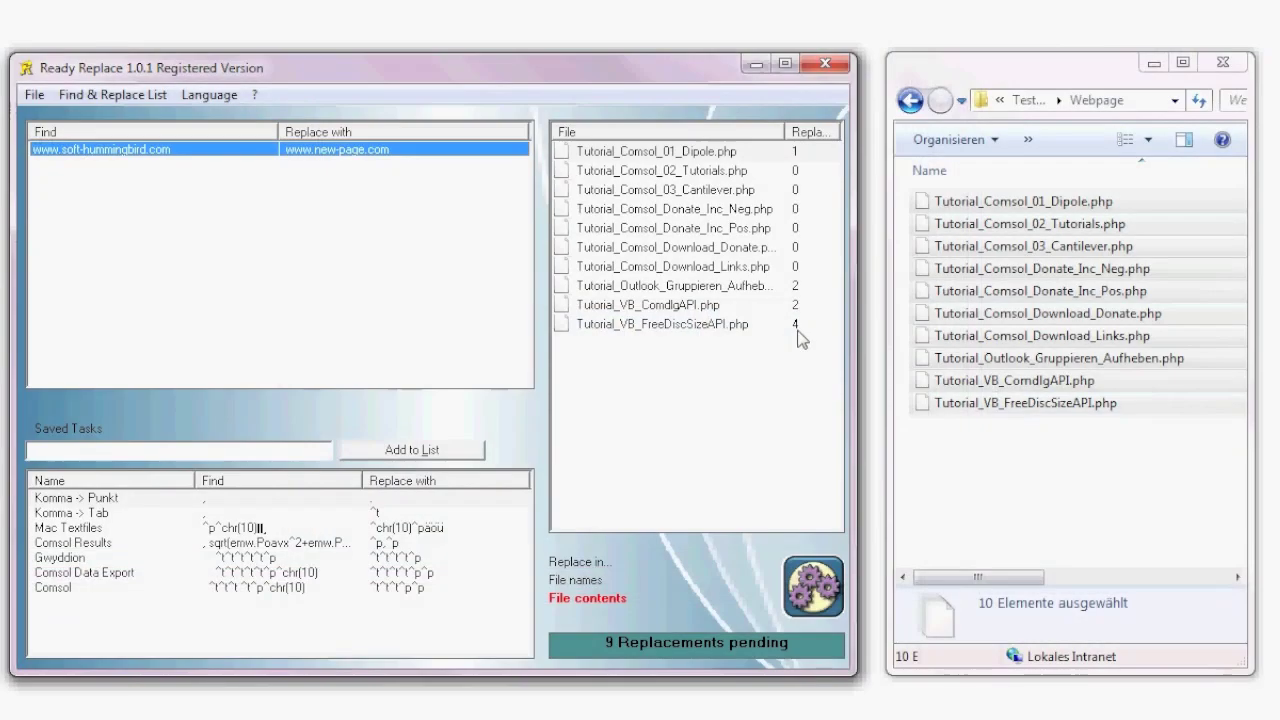
Review the per-file replacement counts for the PHP files and select the soft-hummingbird URL pair.
click(798, 325)
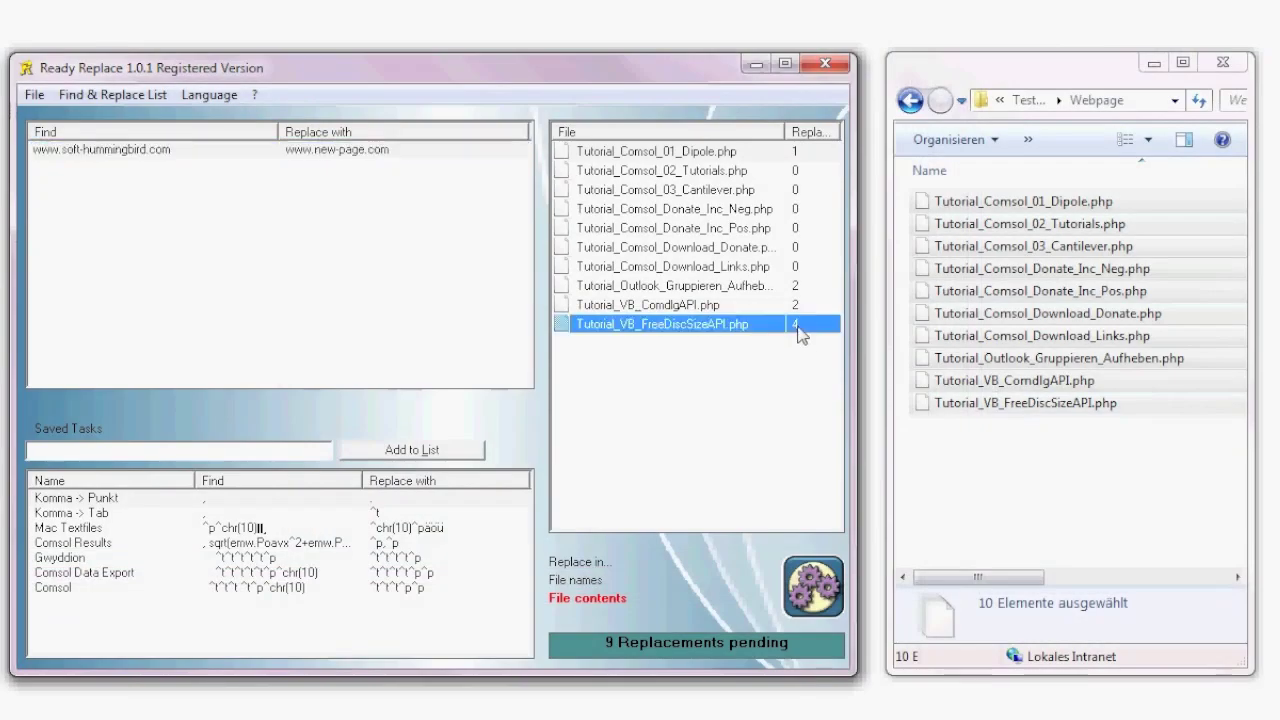
click(810, 304)
click(818, 286)
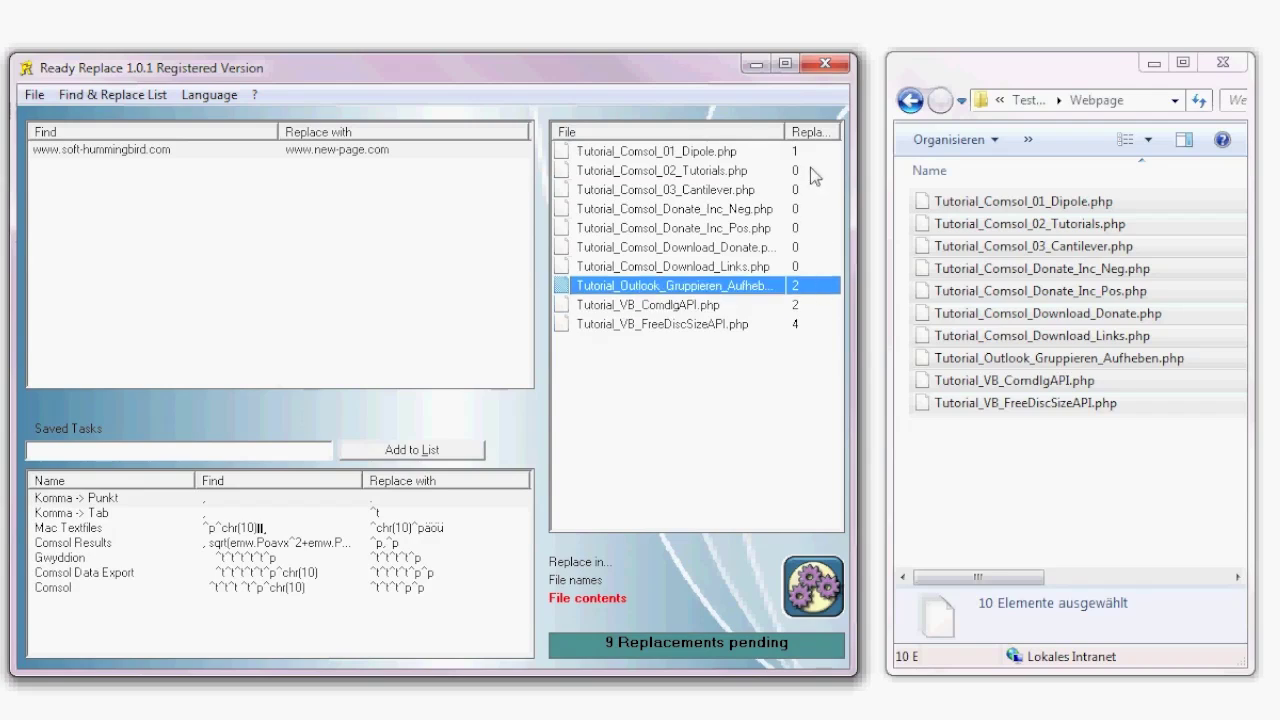
click(815, 152)
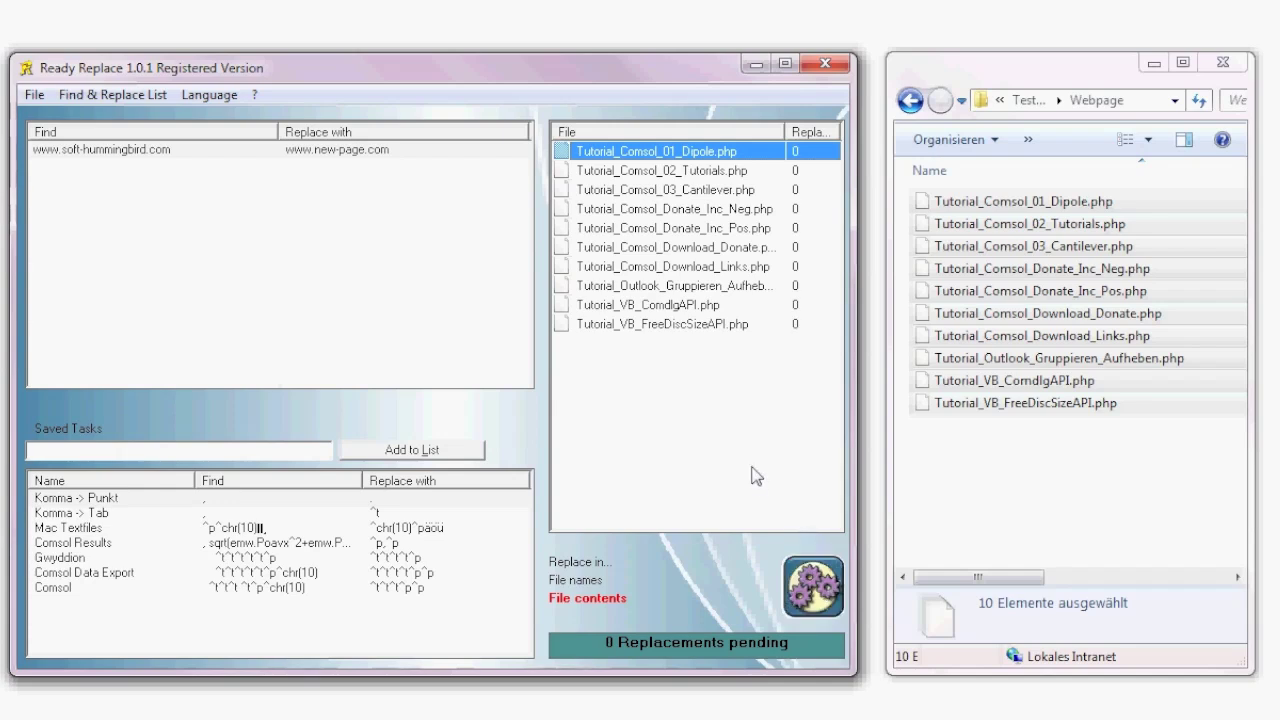
click(333, 234)
double_click(328, 152)
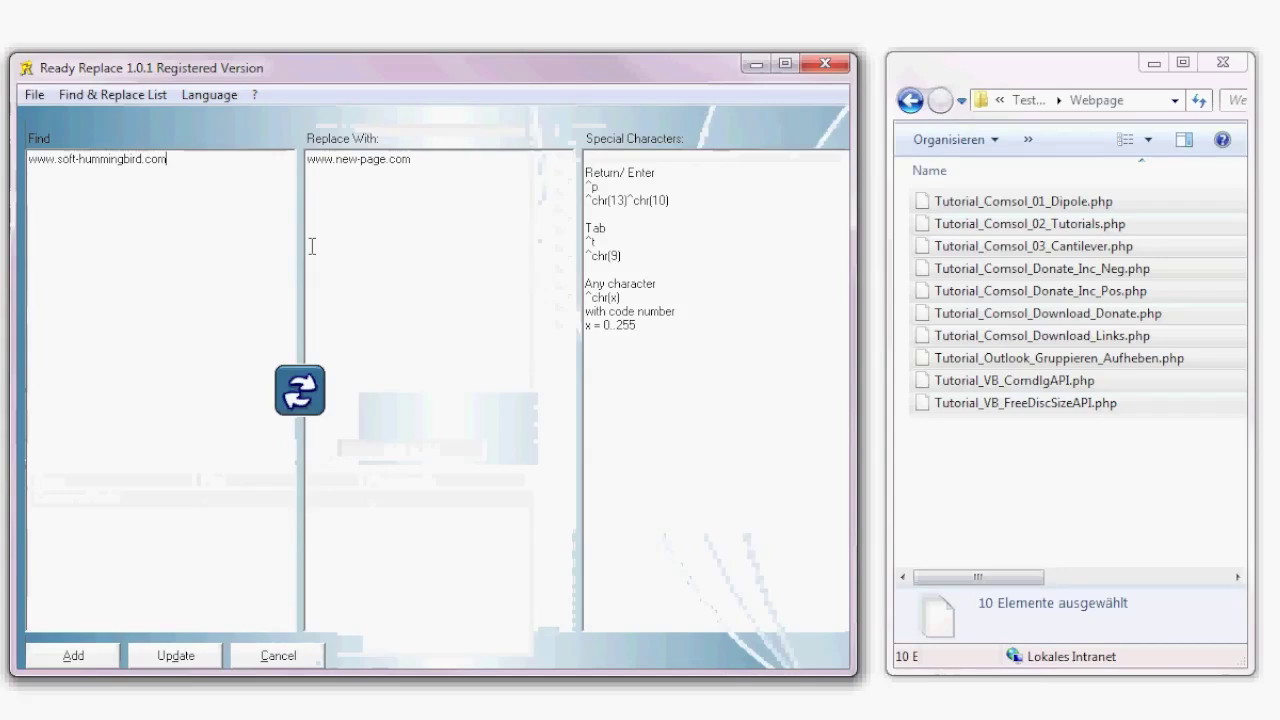
click(305, 398)
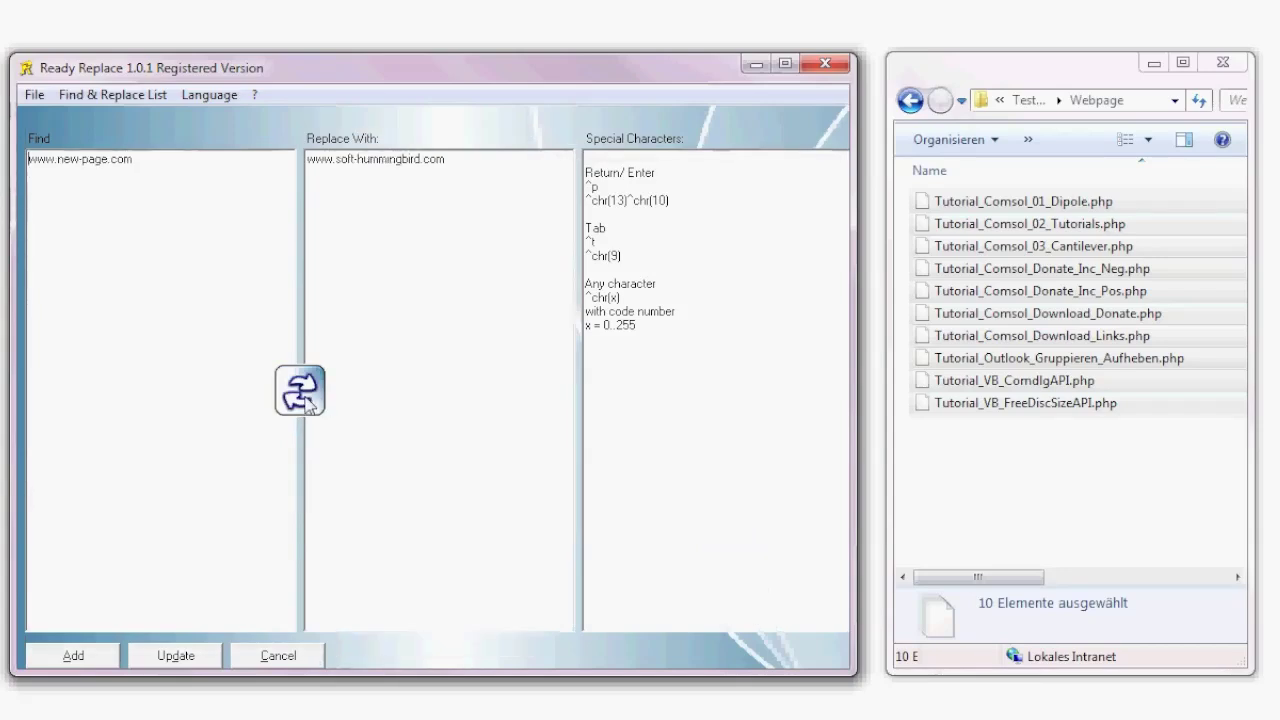
click(150, 655)
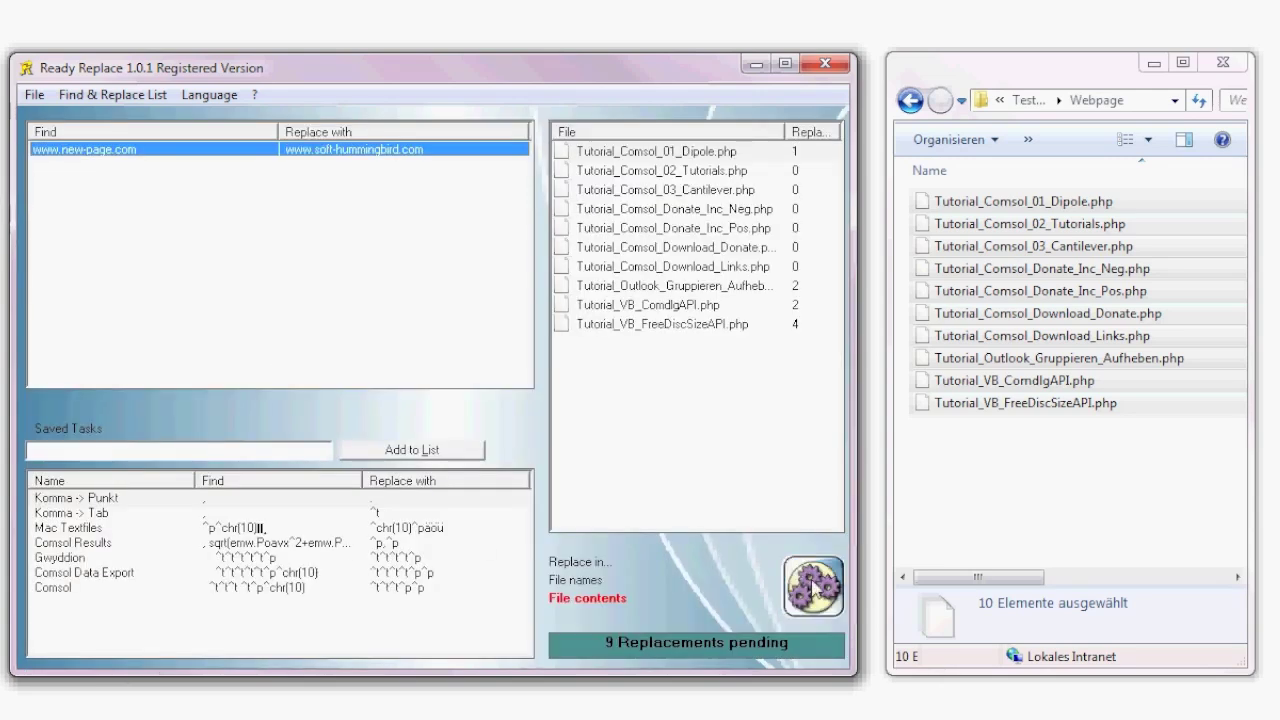
click(815, 590)
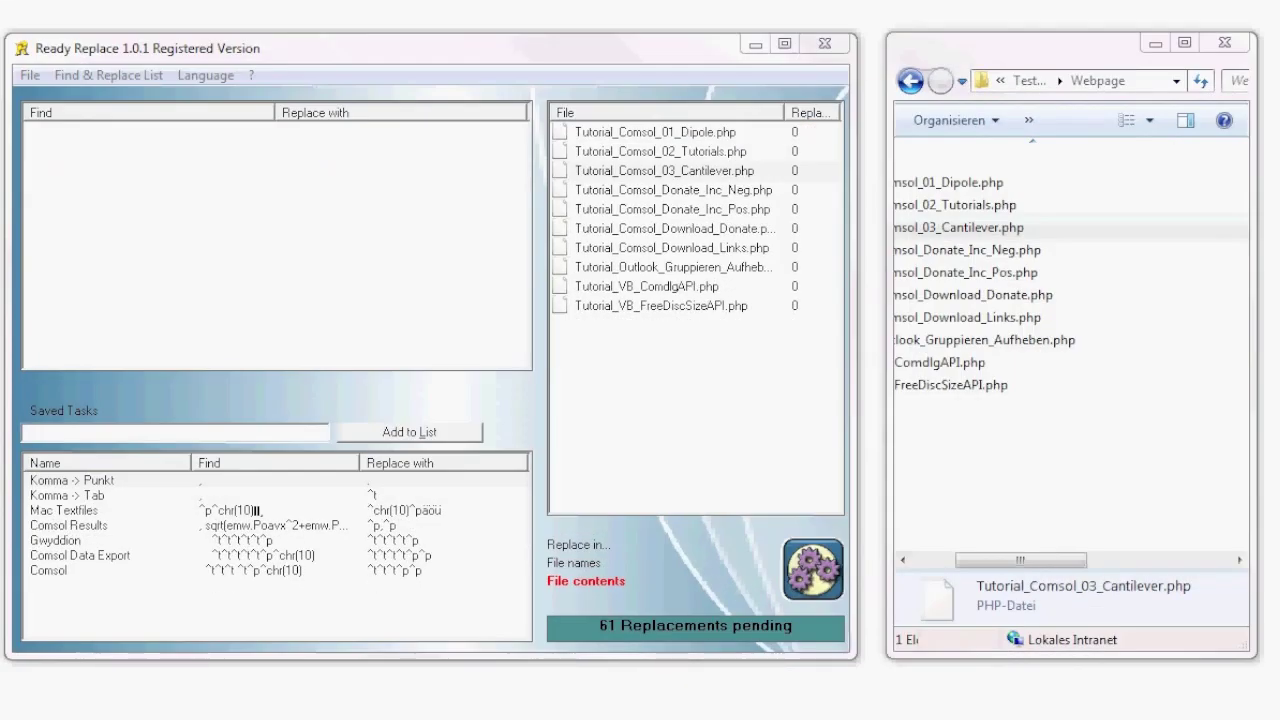
Add a MOV.png → MOV.jpg rule to the find/replace list.
drag(1068, 562, 1026, 562)
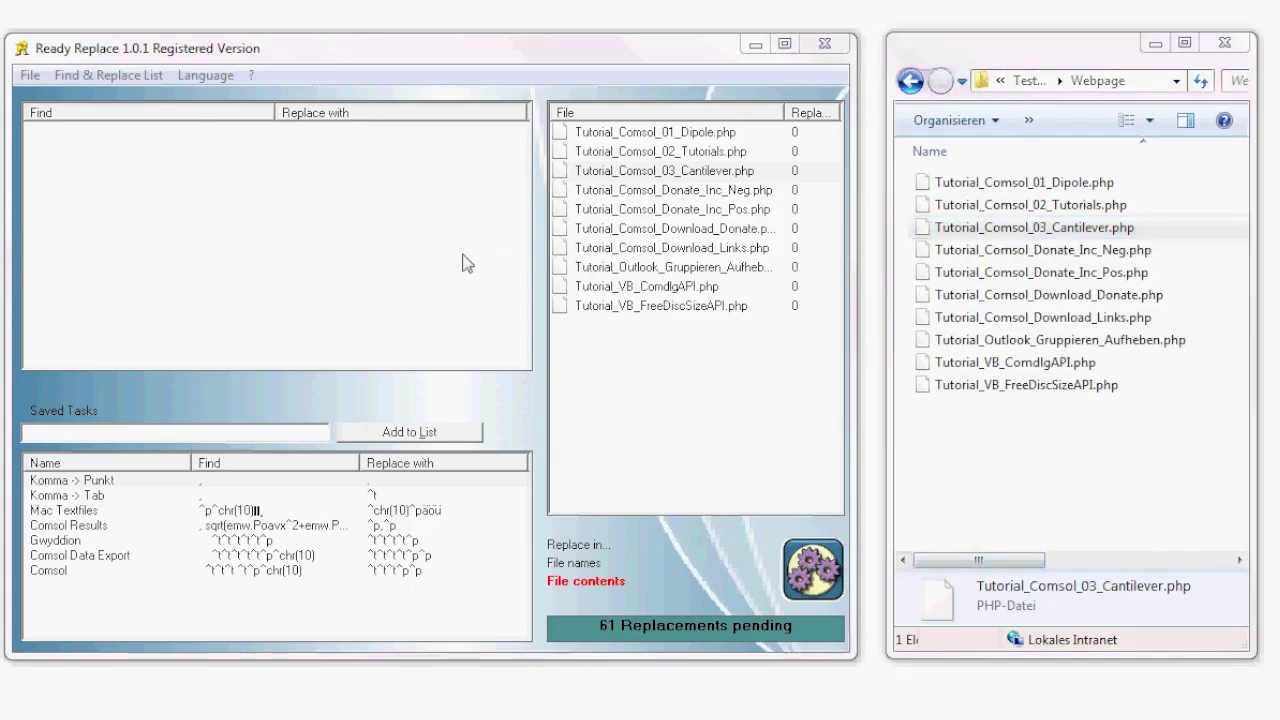
click(296, 184)
double_click(197, 155)
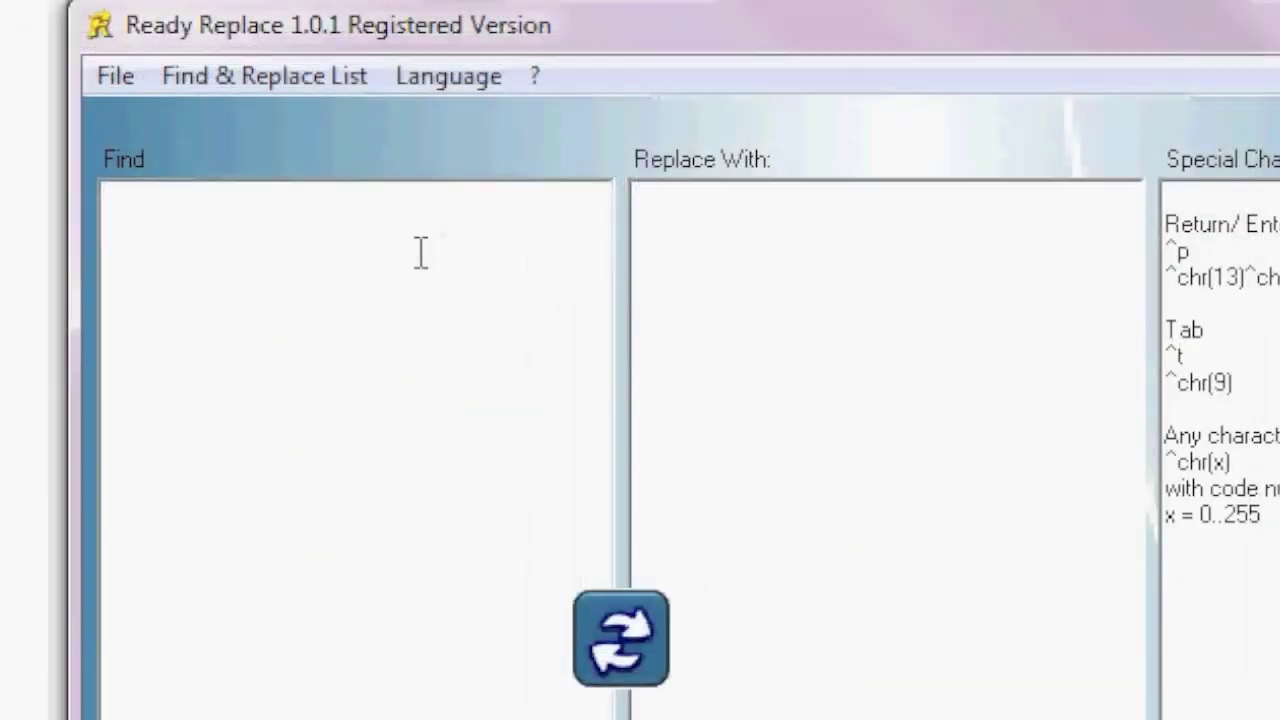
text(MOV.png)
click(683, 309)
text(MOV.)
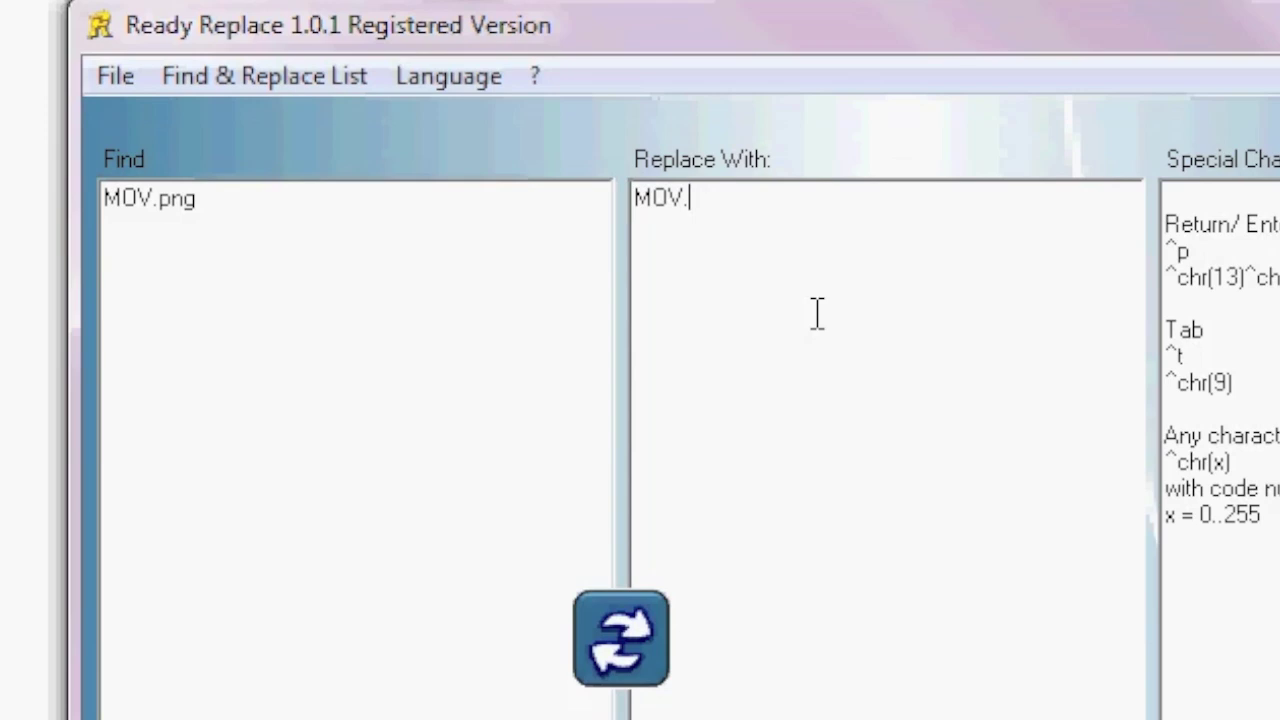
text(jpg)
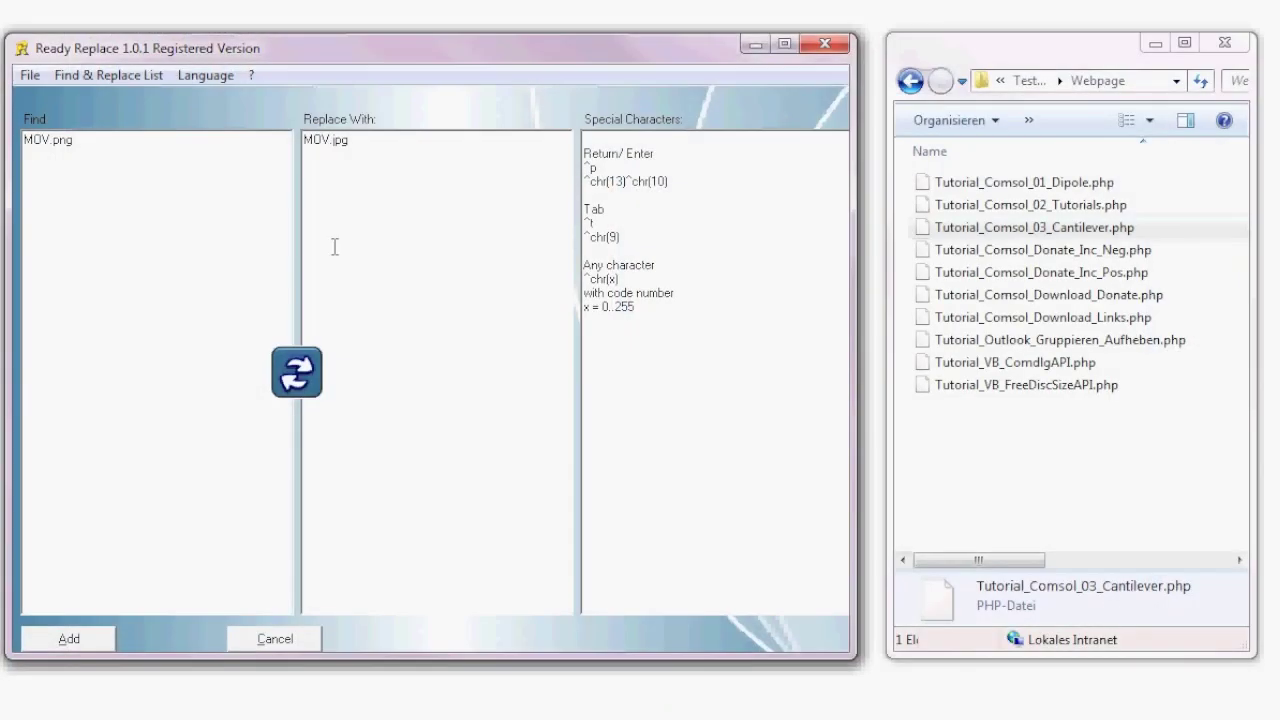
click(110, 638)
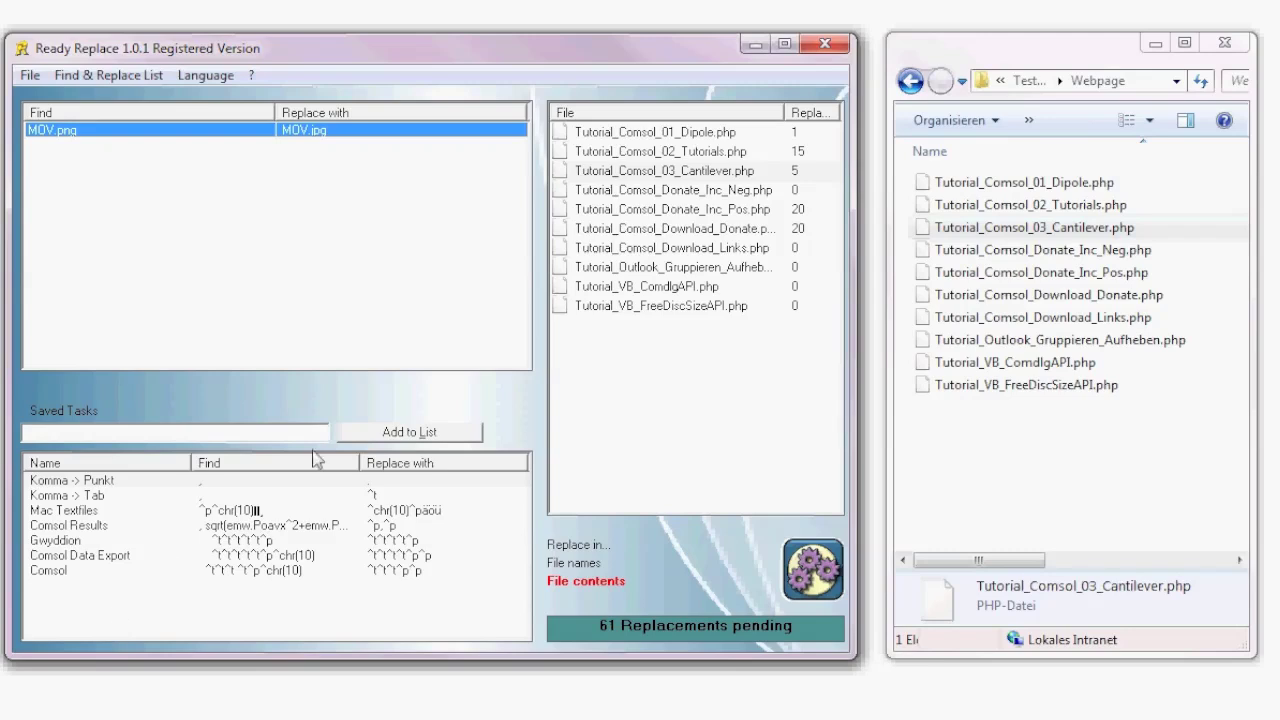
Check the MOV.png match counts in the Comsol PHP files and select the MOV.png pair.
click(800, 210)
click(811, 230)
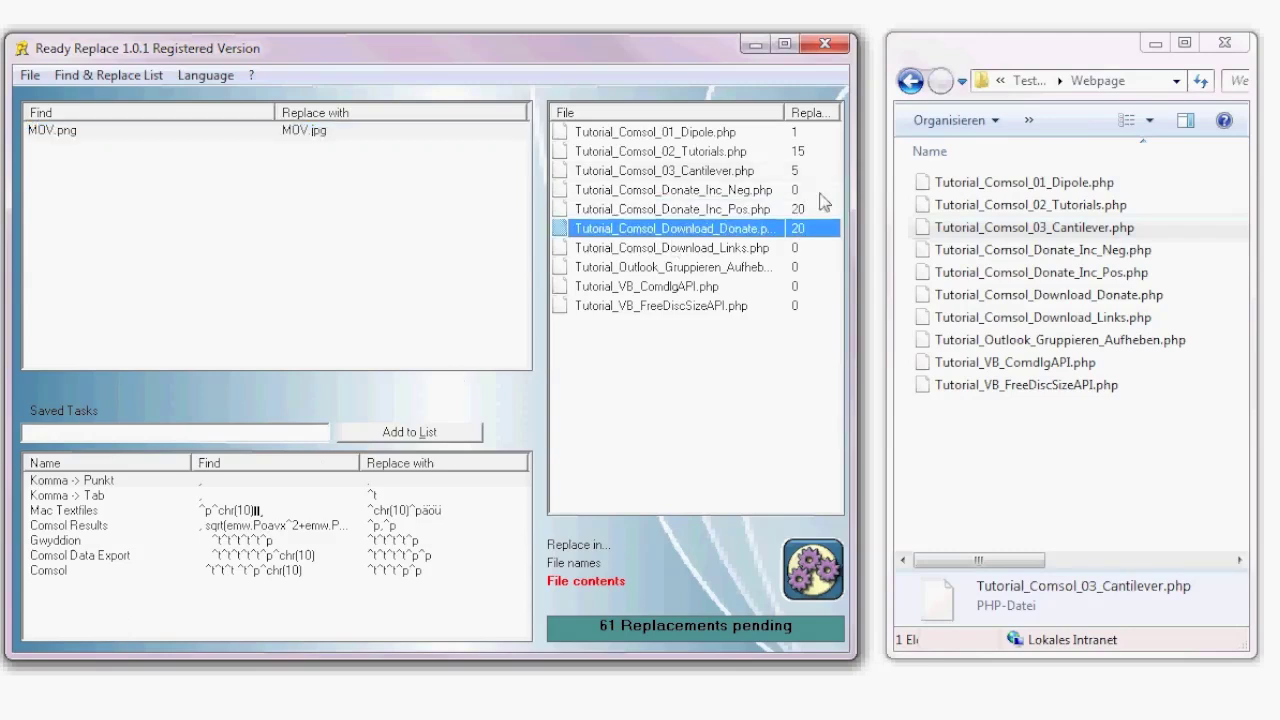
click(826, 152)
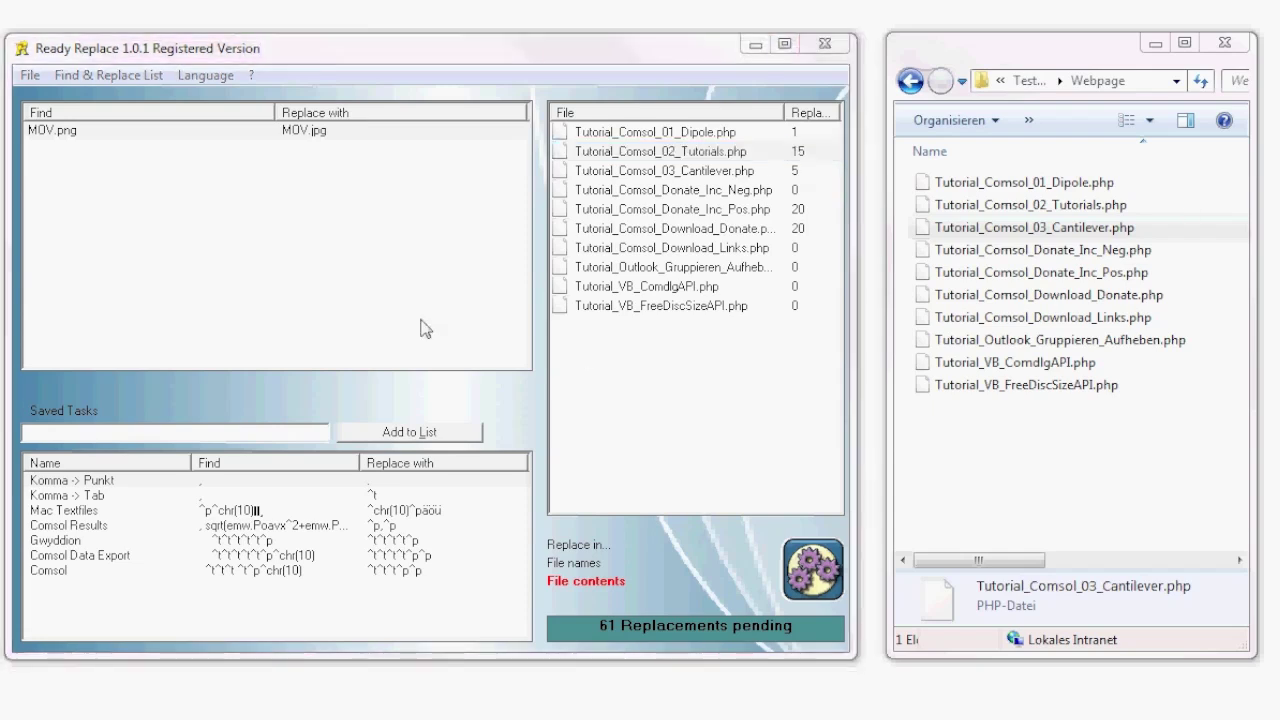
click(383, 268)
Add an Icon.jpg → Icon.gif rule and check the Cantilever file's count.
double_click(383, 258)
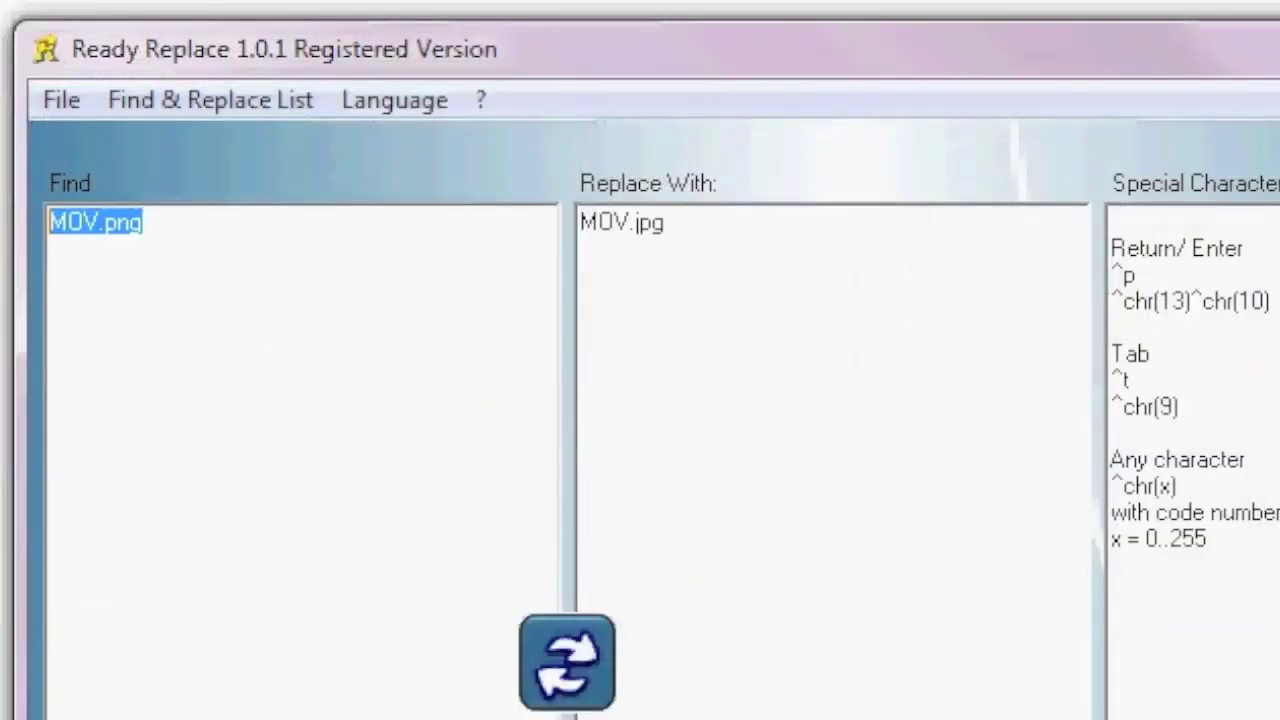
text(Icon.jpg)
key(Tab)
text(Icon.jpg)
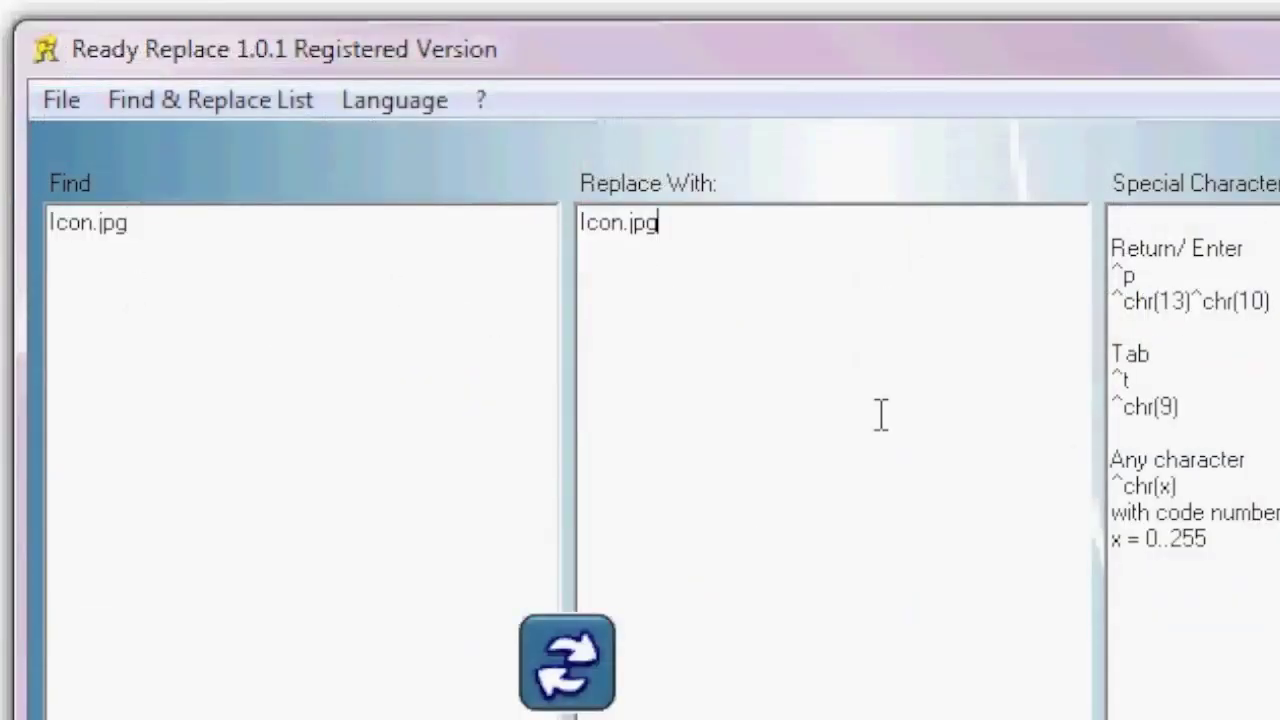
key(BackSpace)
key(BackSpace)
key(BackSpace)
text(gif)
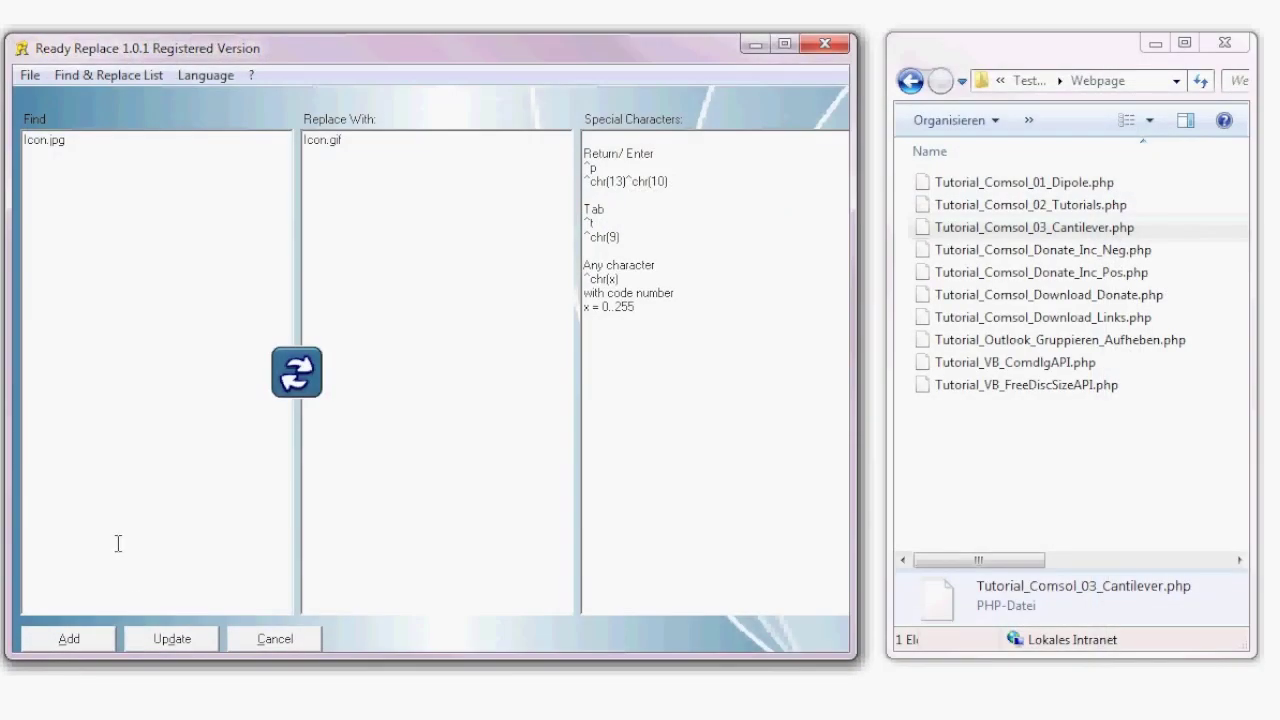
click(86, 642)
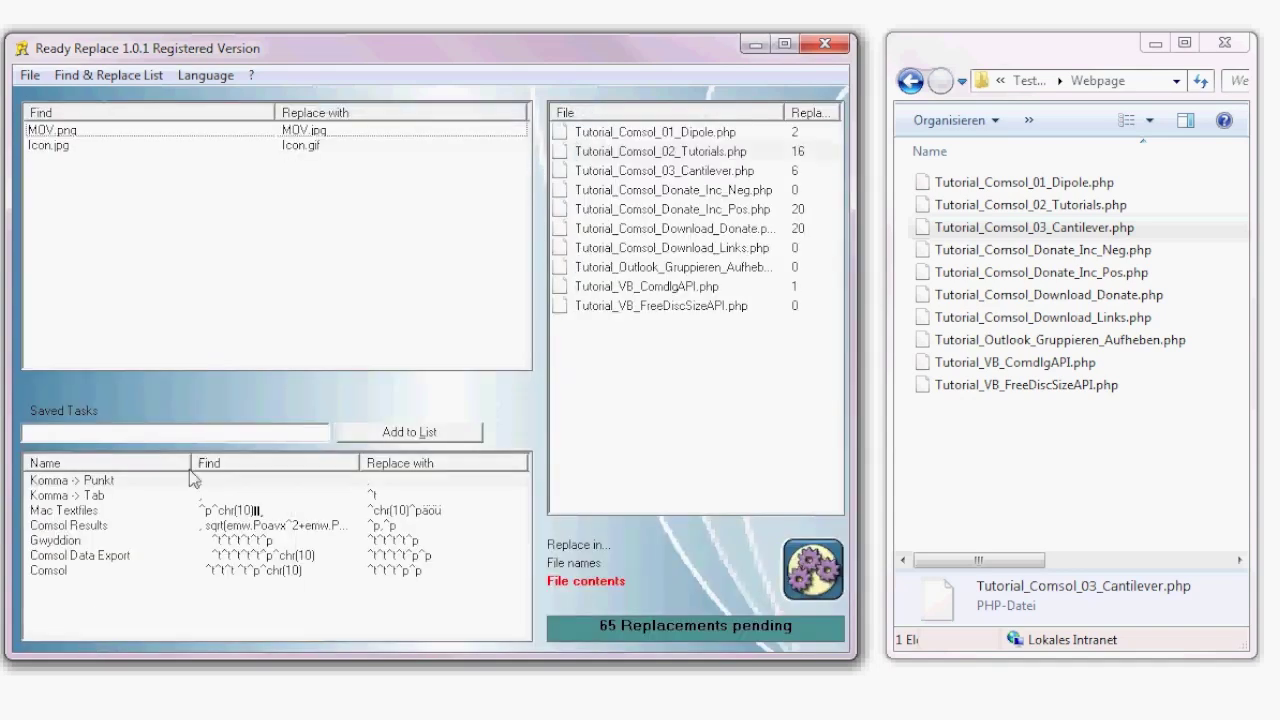
click(818, 172)
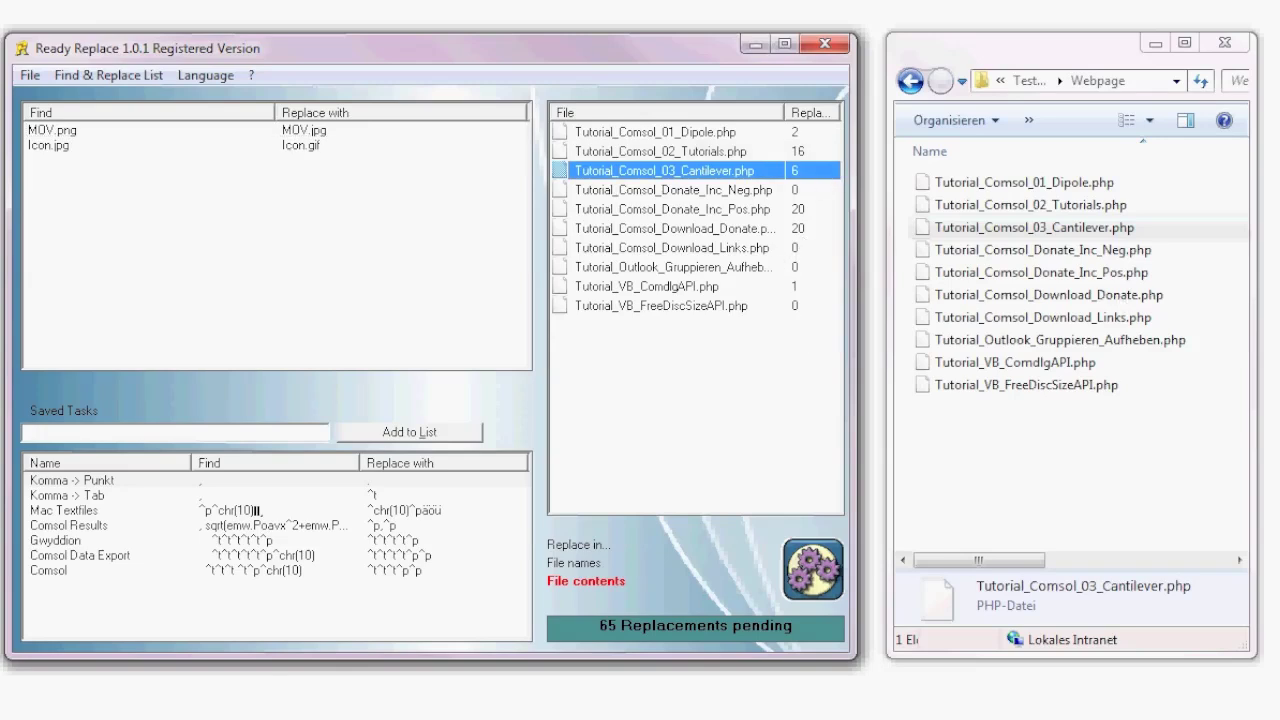
Add a height="24" → height="32" rule using text copied from another window.
key(alt+Tab)
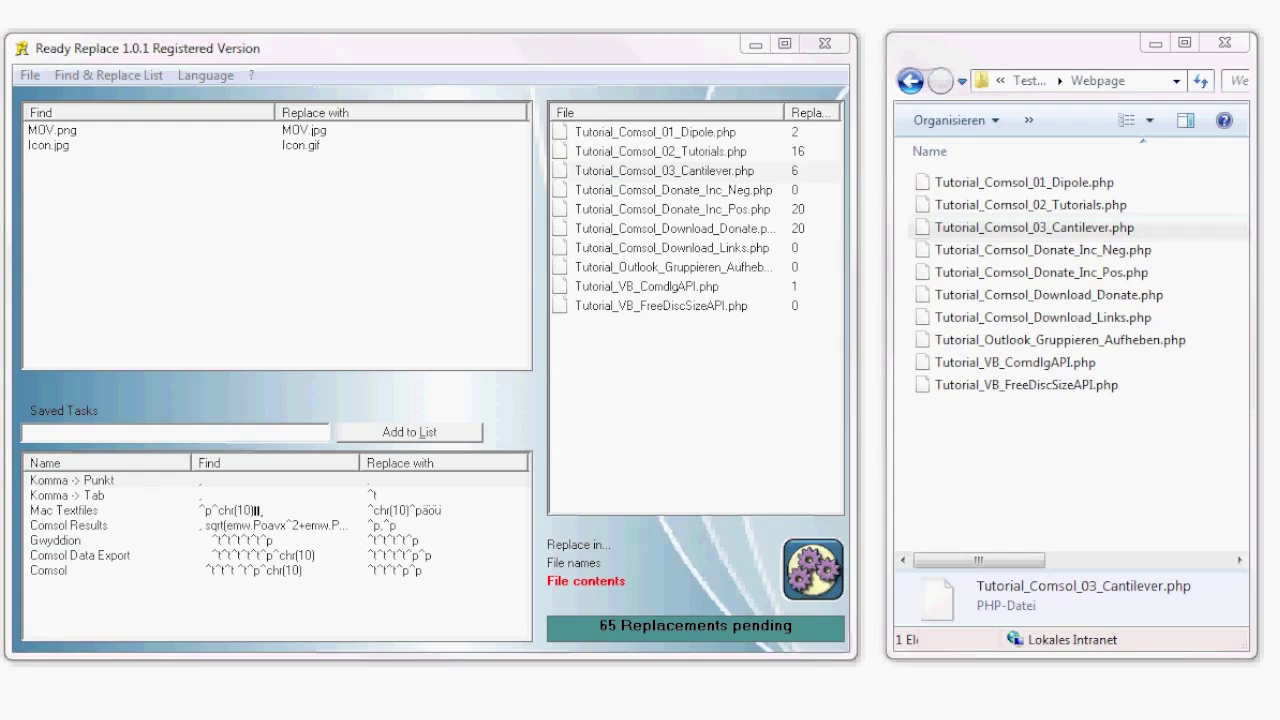
click(329, 229)
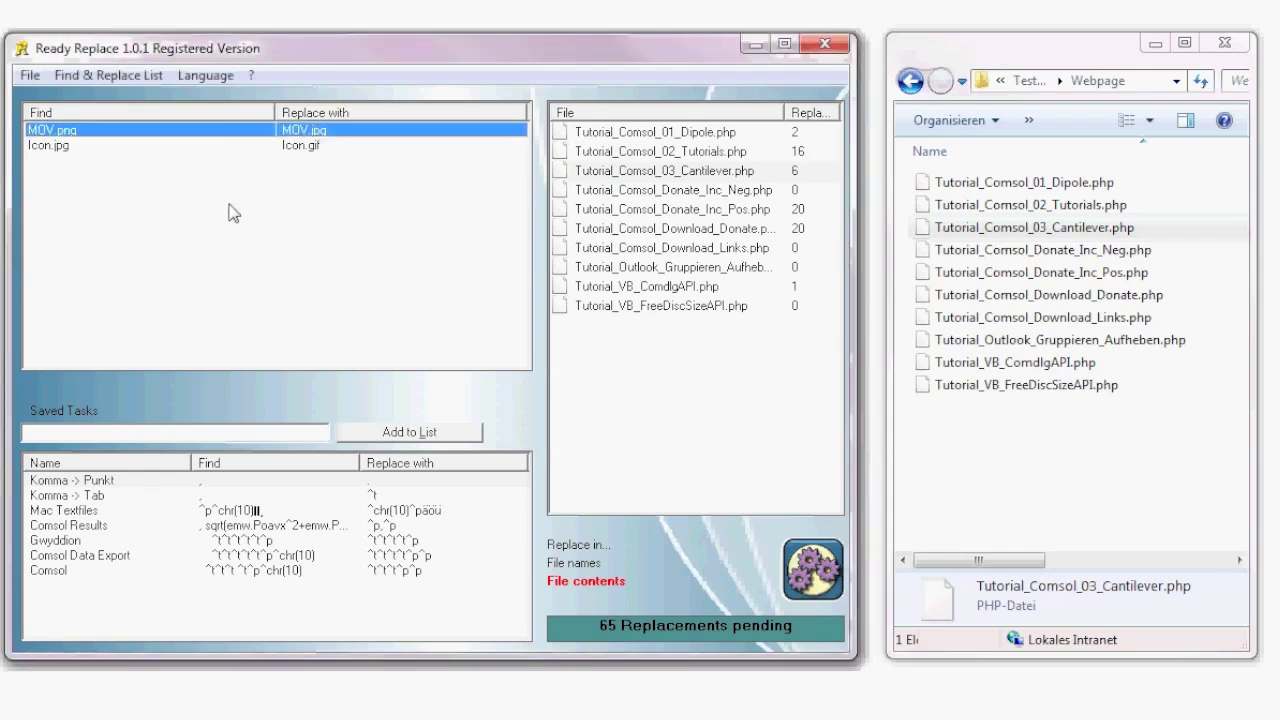
double_click(228, 203)
key(ctrl+a)
text(height="24")
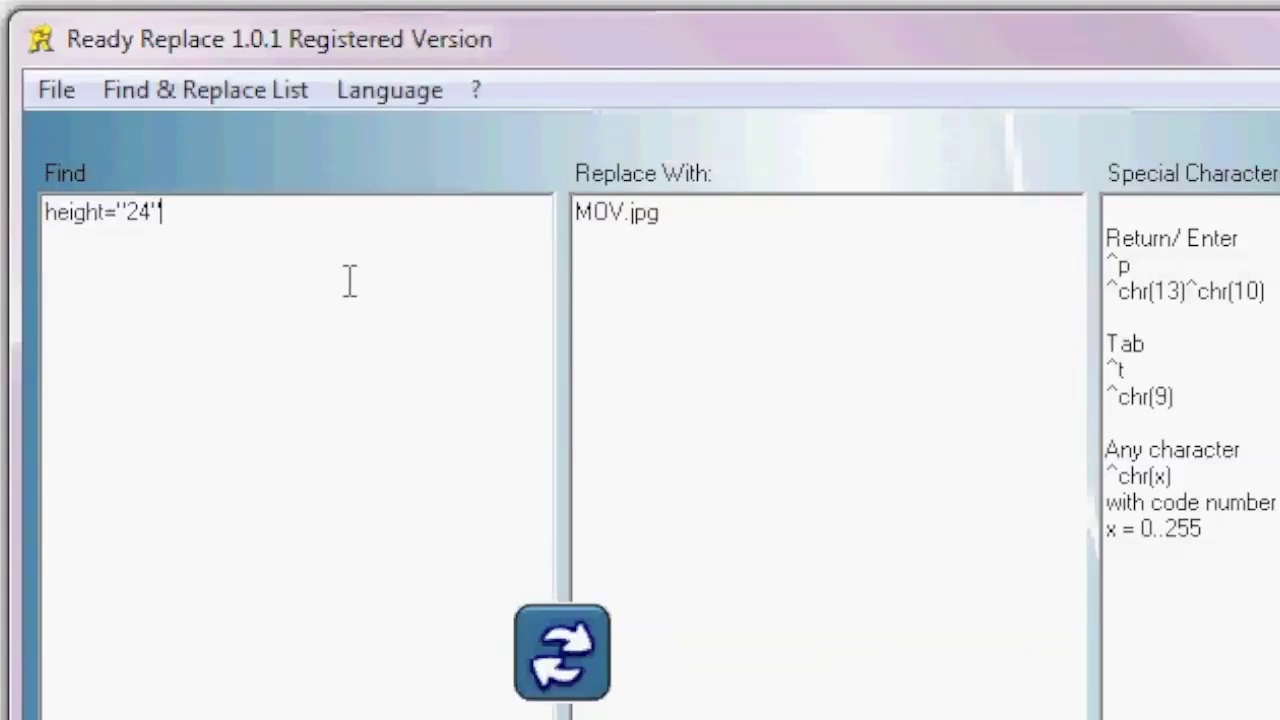
click(612, 290)
key(ctrl+a)
text(height="24")
key(Left)
key(shift+Left)
key(shift+Left)
text(32)
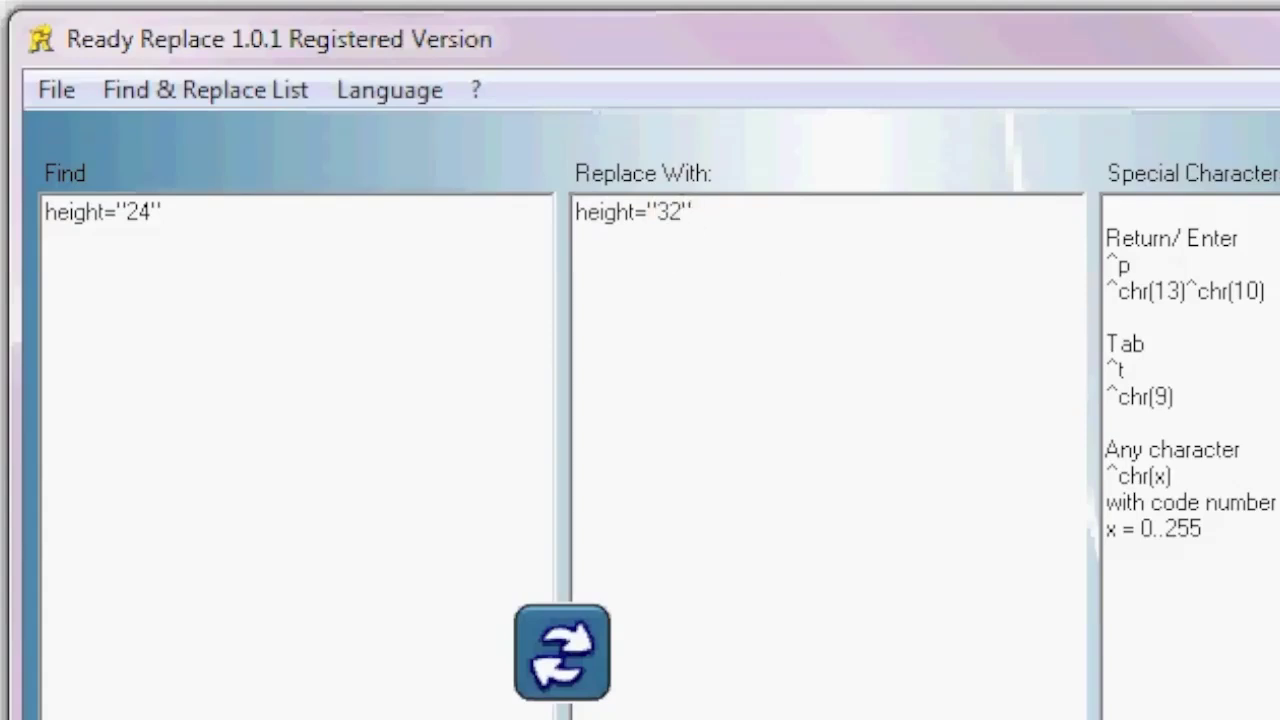
key(Return)
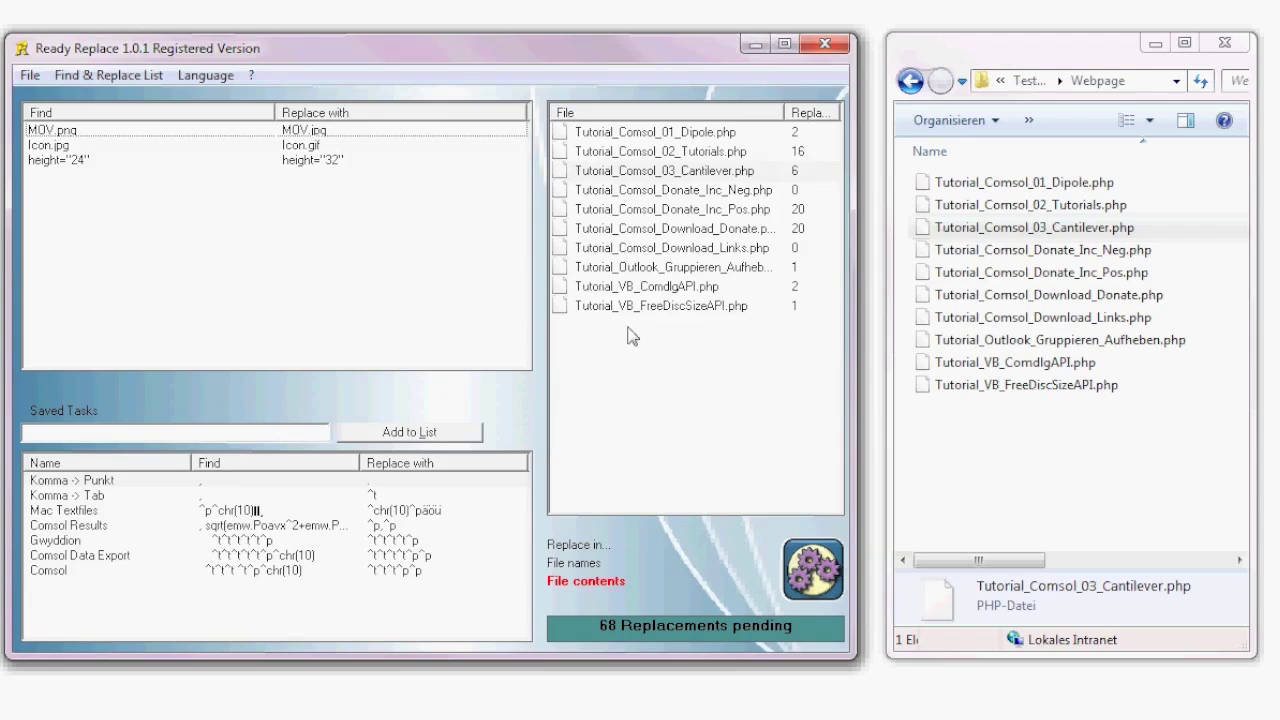
click(697, 349)
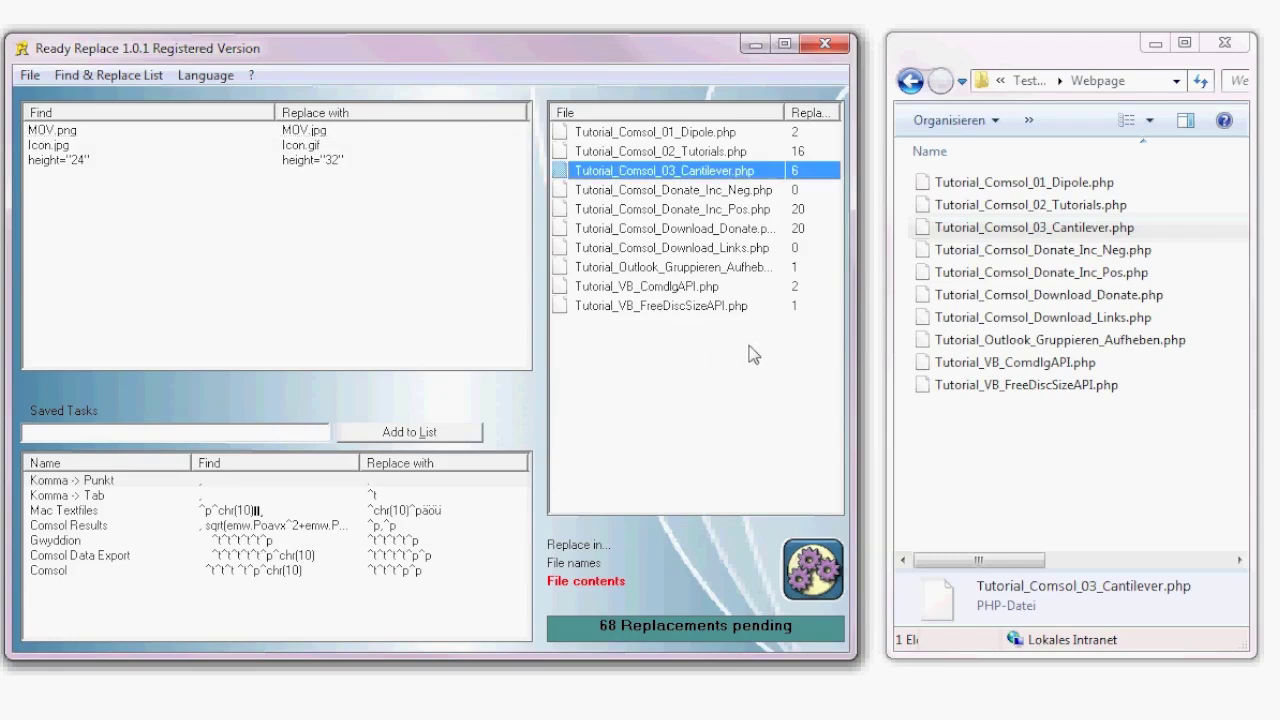
Add a <font color="#000080"> → <font color="#022080"> rule and apply all 186 replacements.
double_click(60, 130)
key(ctrl+a)
text(<font color="#000080">)
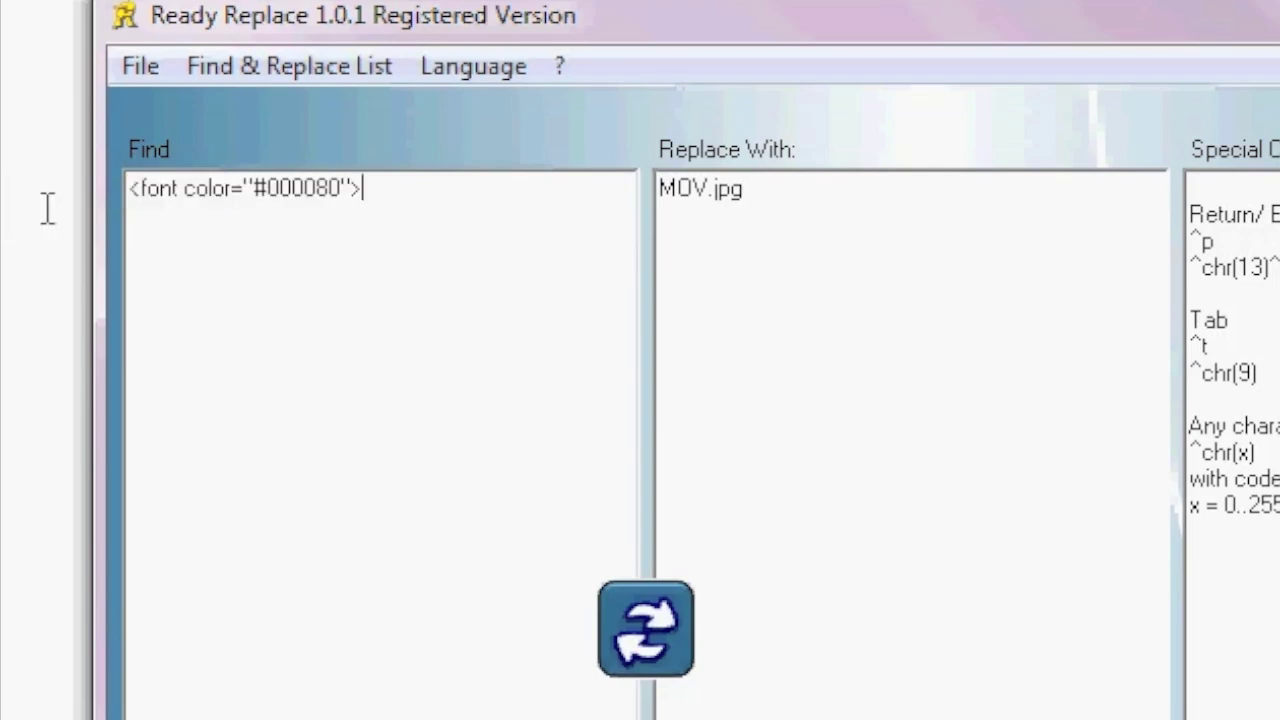
click(897, 277)
key(ctrl+a)
text(<font color="#000080">)
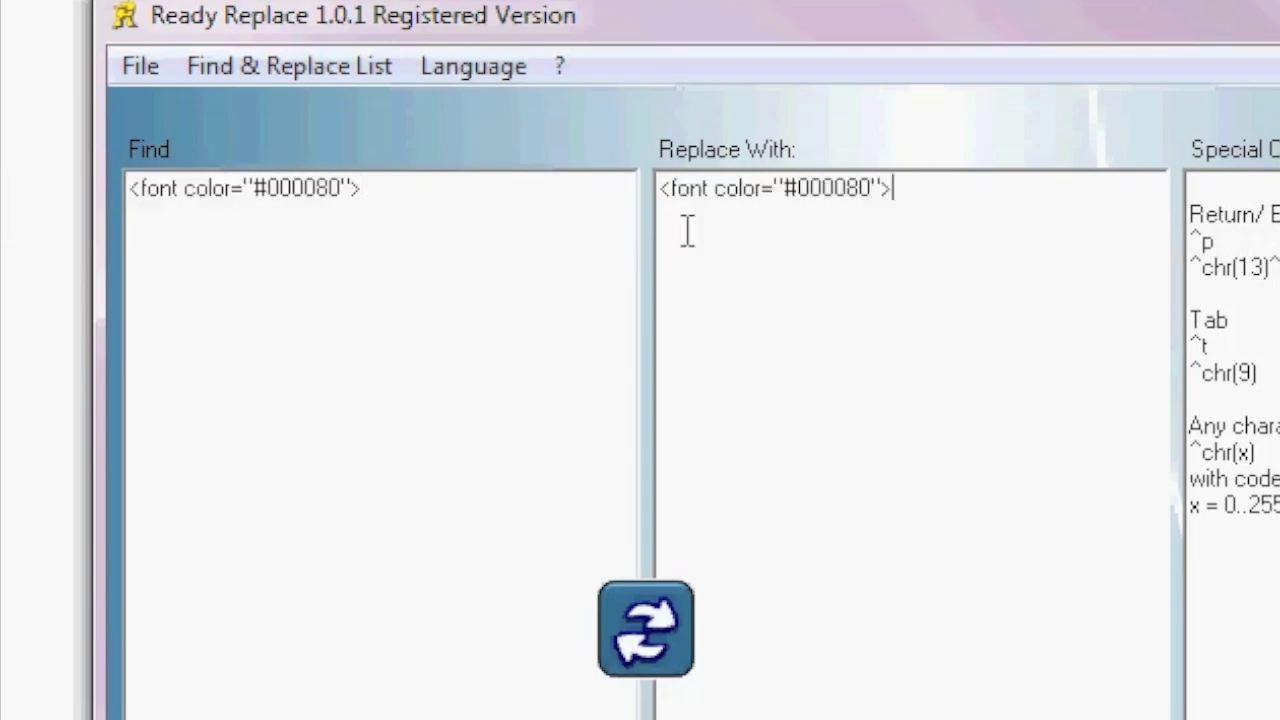
click(808, 190)
key(shift+Right)
key(shift+Right)
text(22)
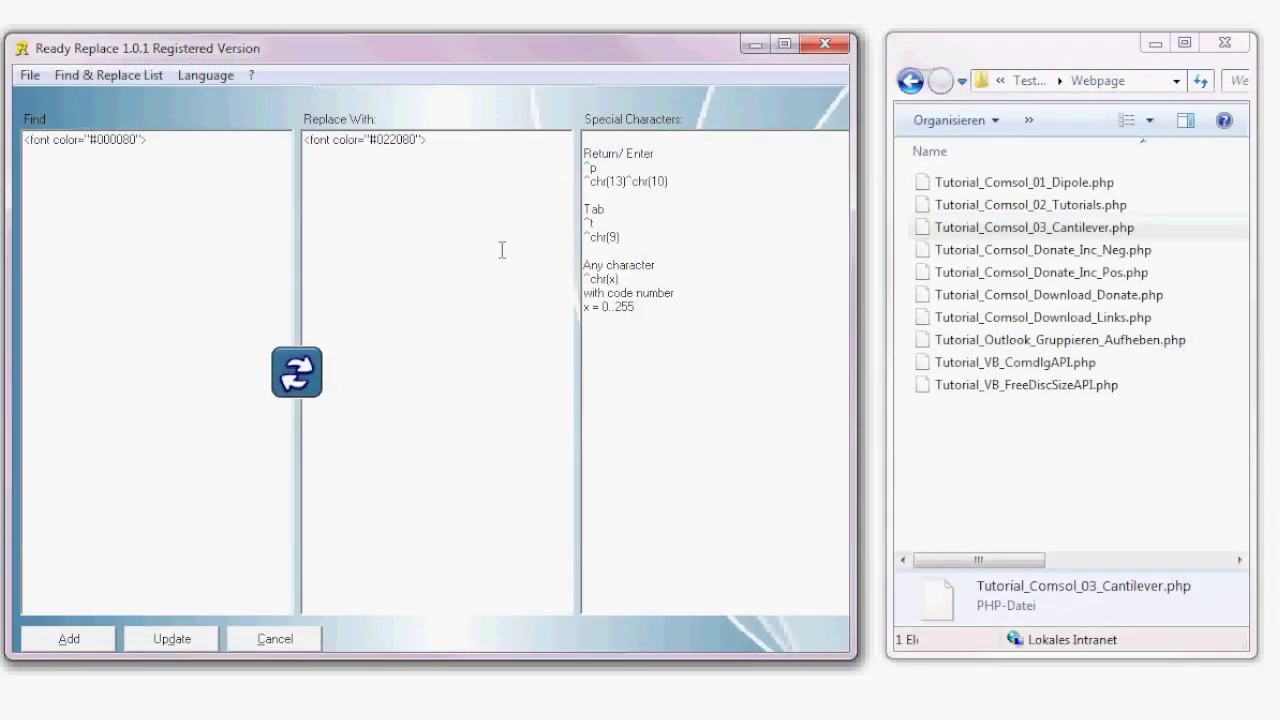
click(97, 645)
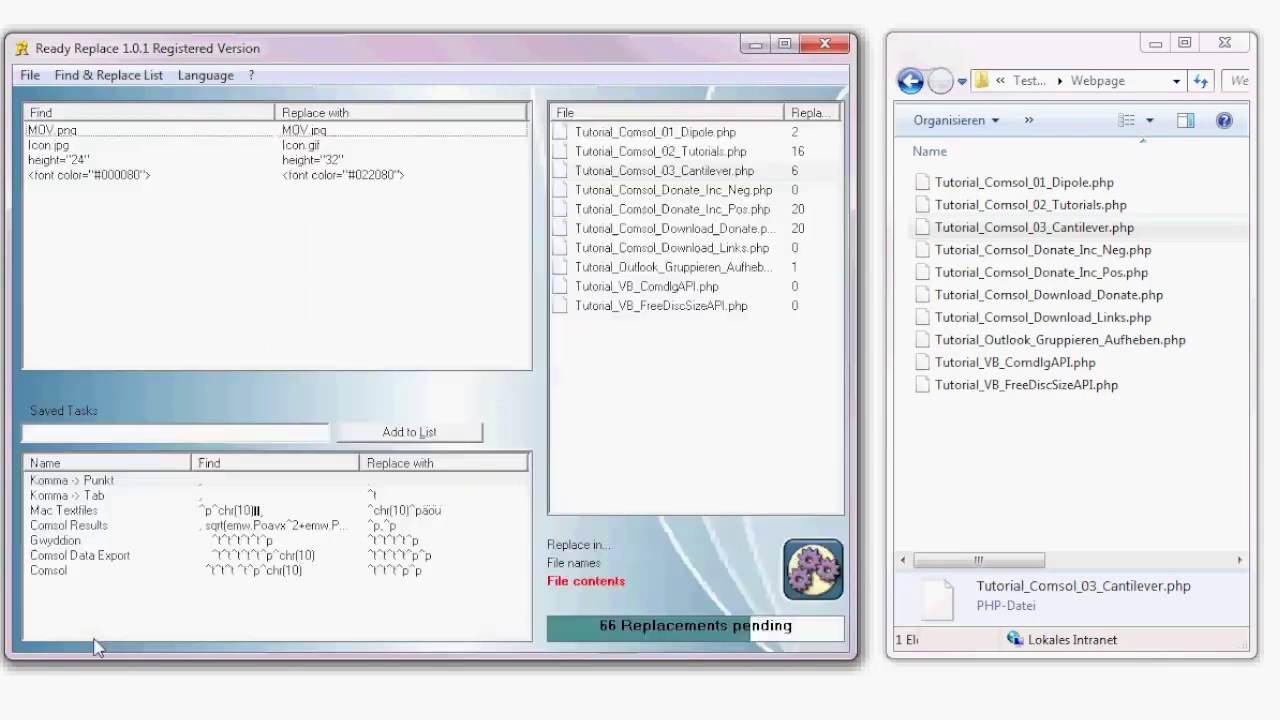
click(812, 570)
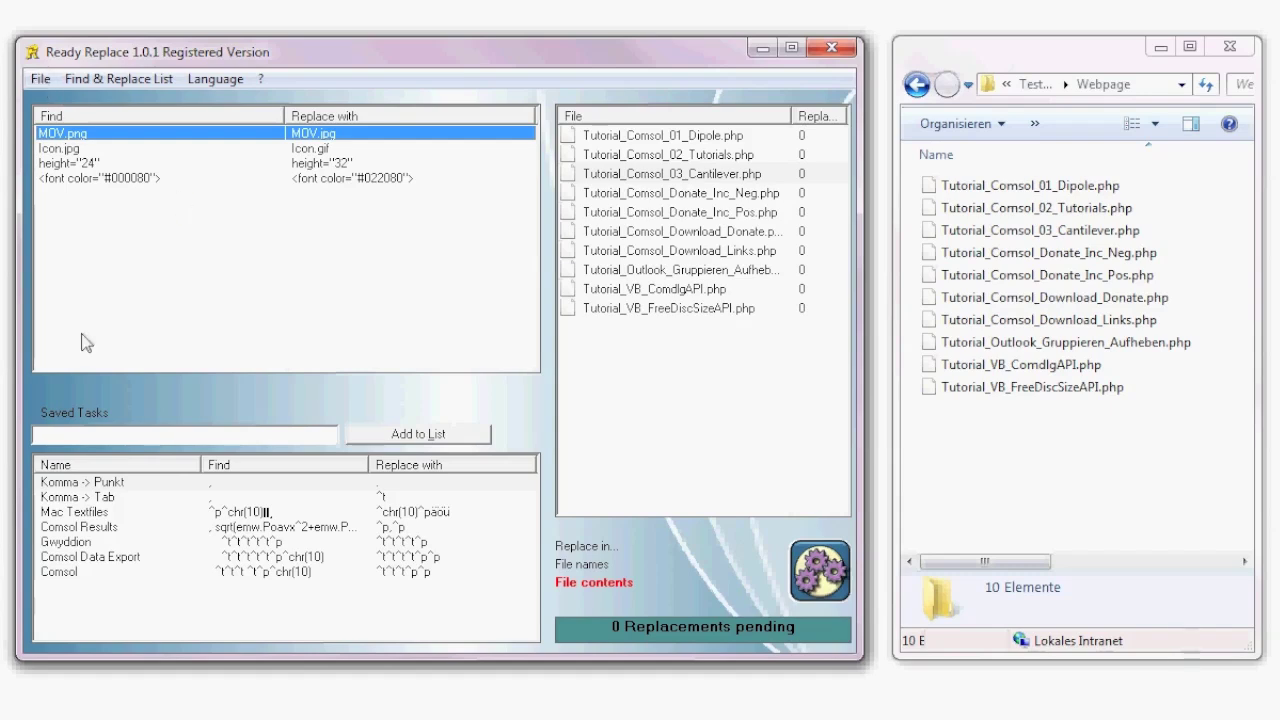
Save the four rules as the 'Webpage' task, clear the workspace with File > New, and reload it.
click(89, 434)
text(Webpage)
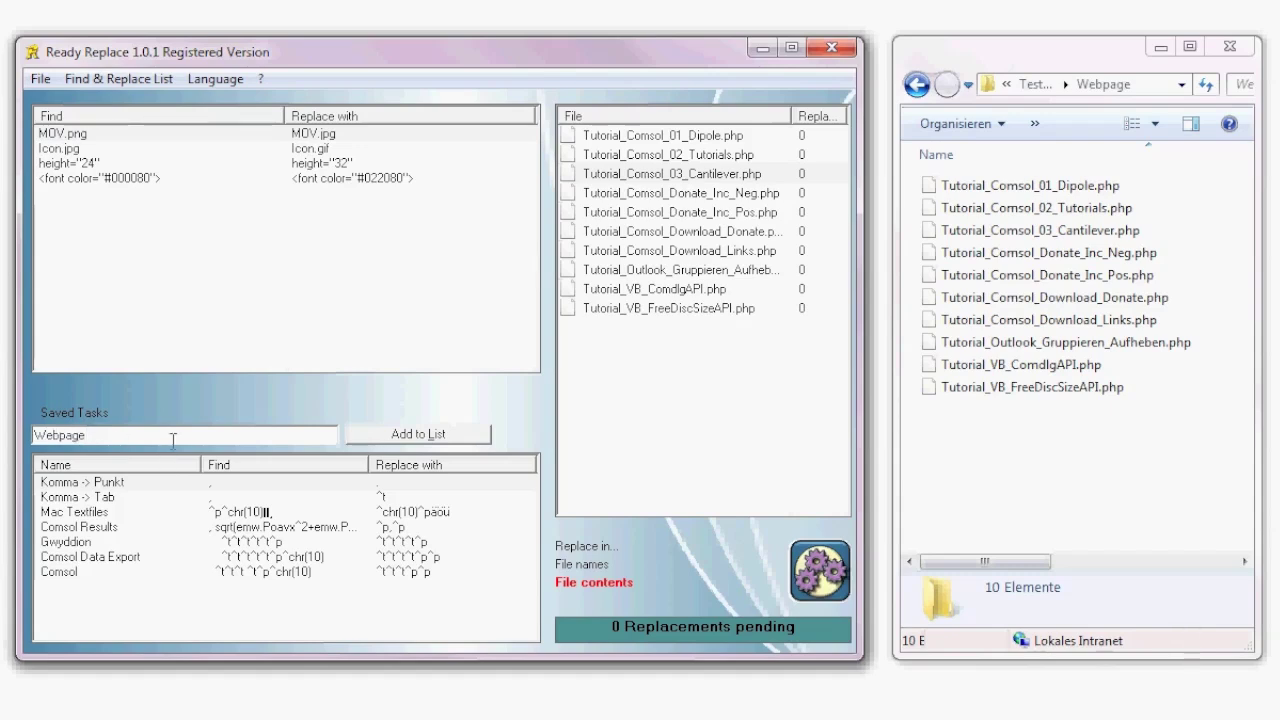
click(470, 445)
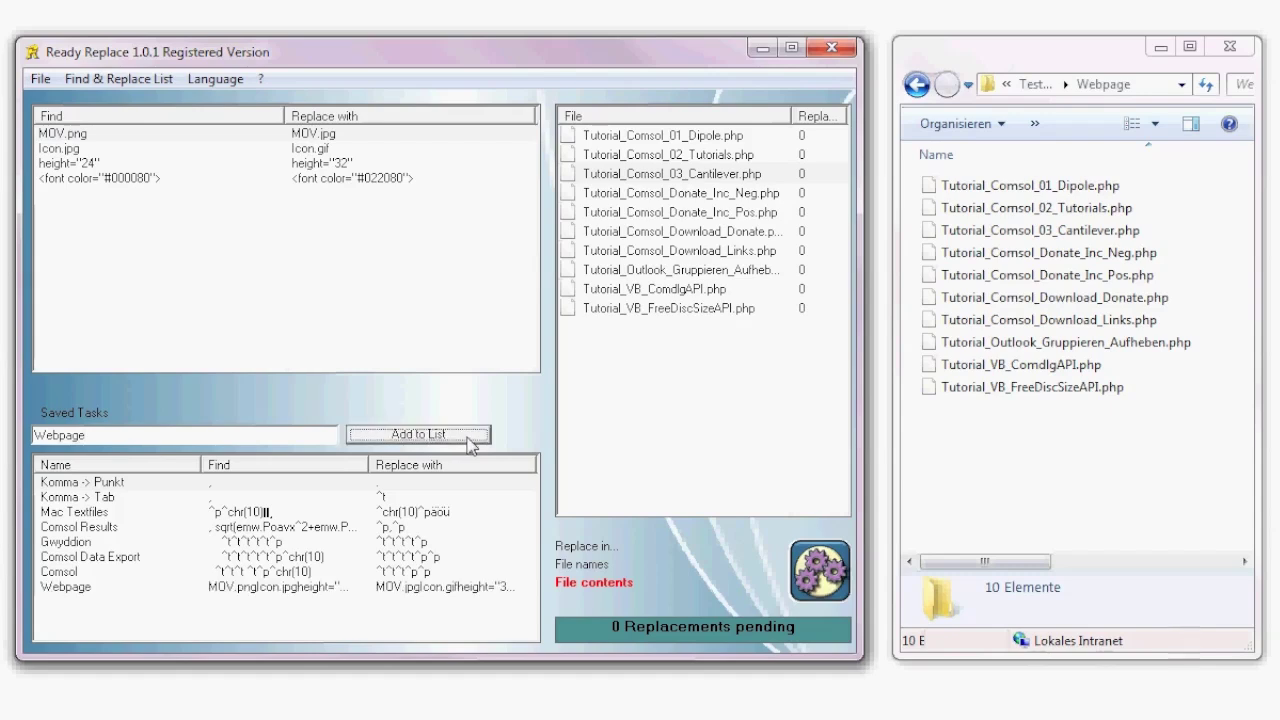
click(40, 78)
click(73, 104)
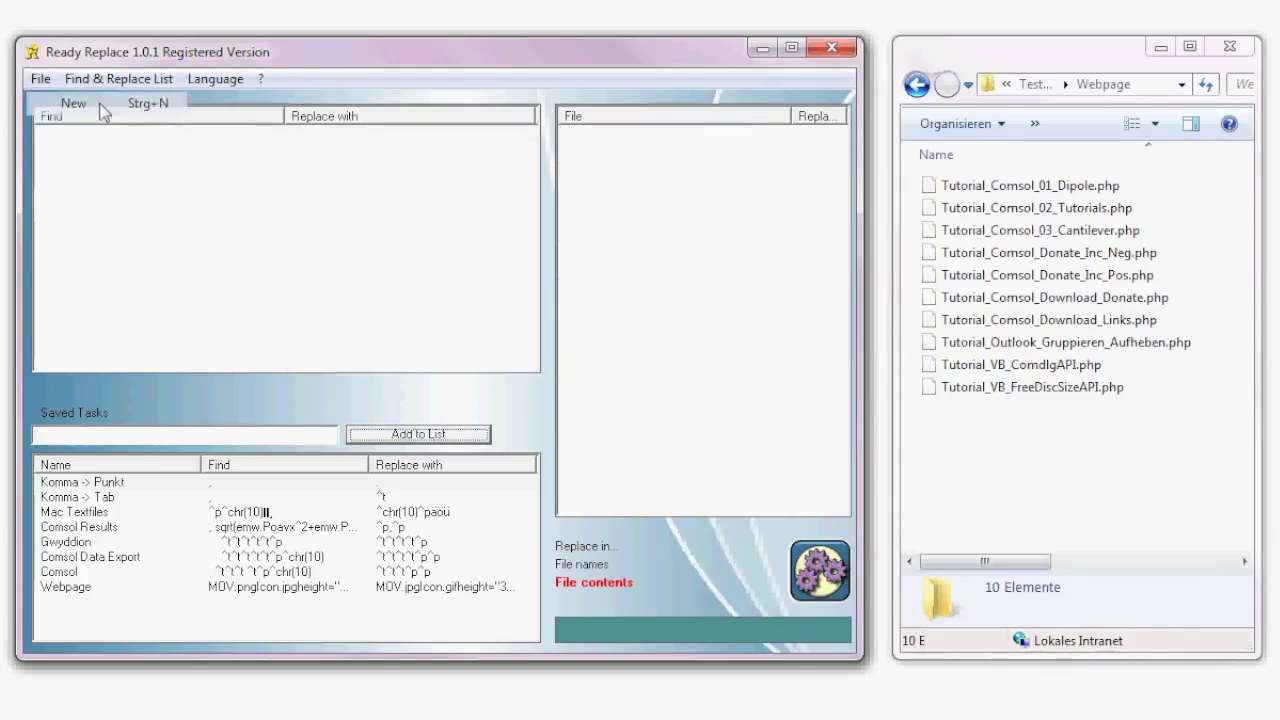
double_click(265, 595)
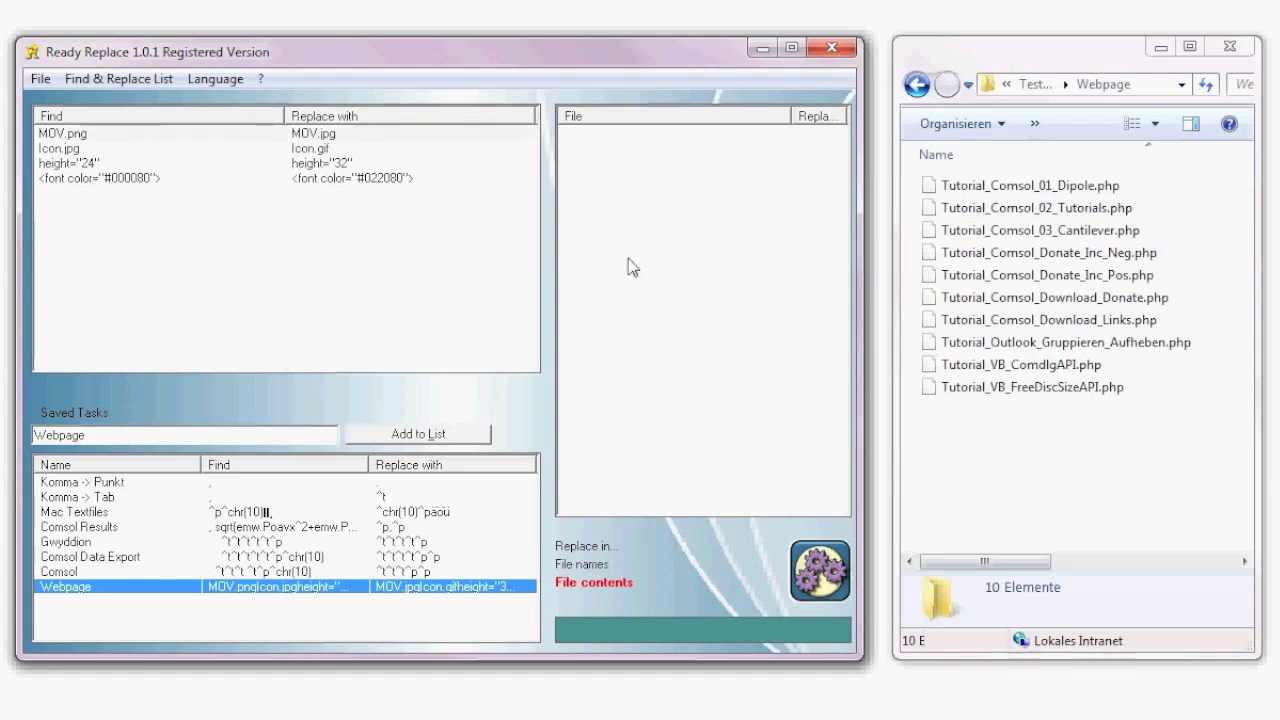
Reload the ten PHP files, reverse the font-colour rule to #022080 → #000080, and apply its 118 replacements.
drag(1062, 441, 738, 225)
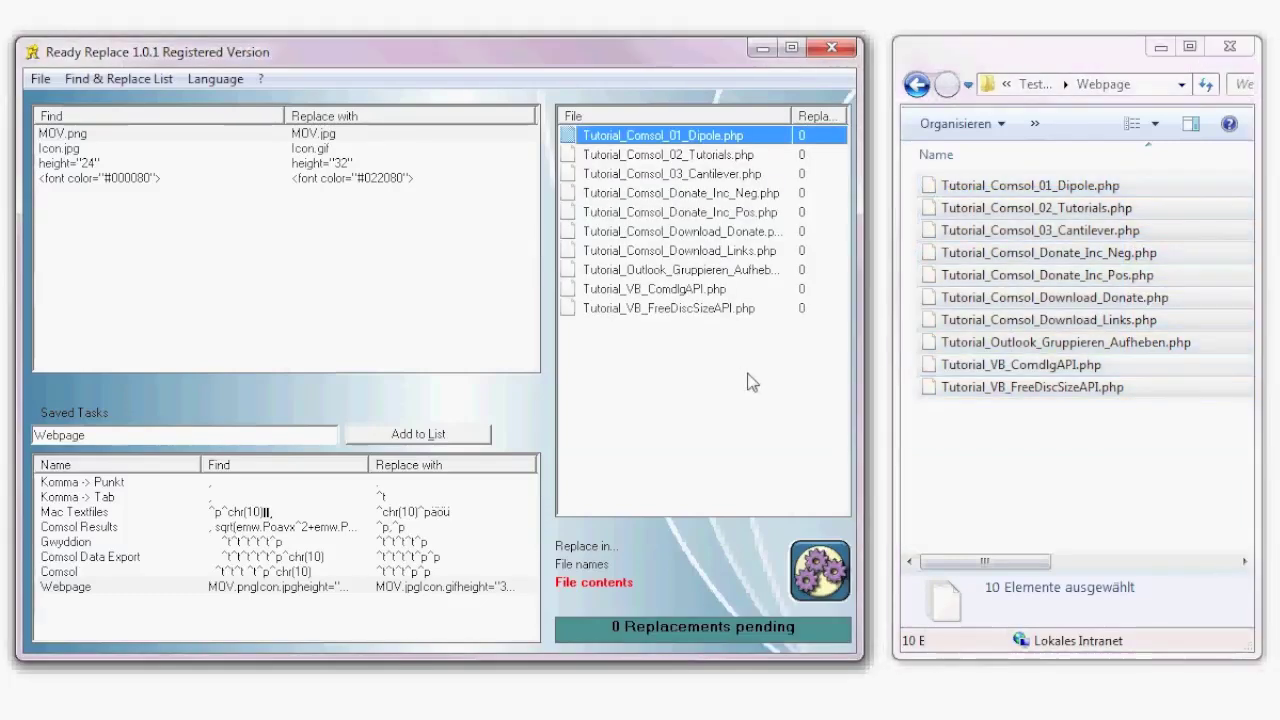
click(401, 179)
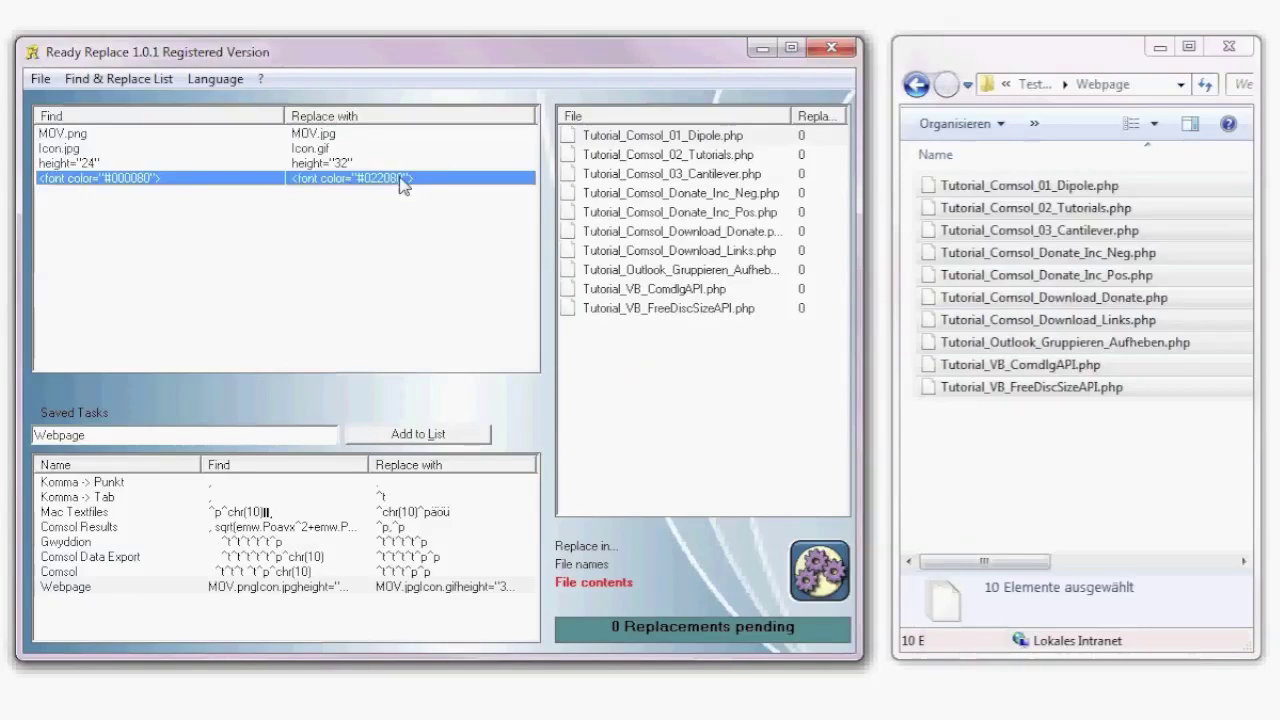
double_click(401, 179)
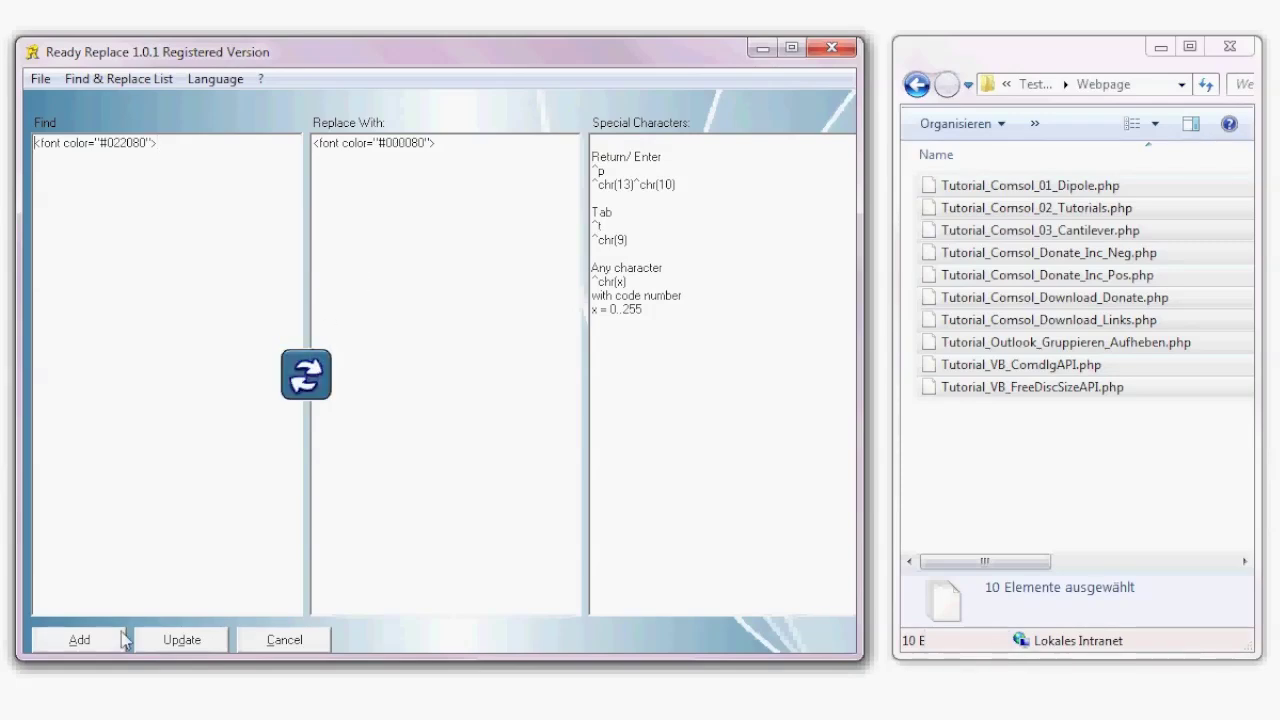
click(162, 643)
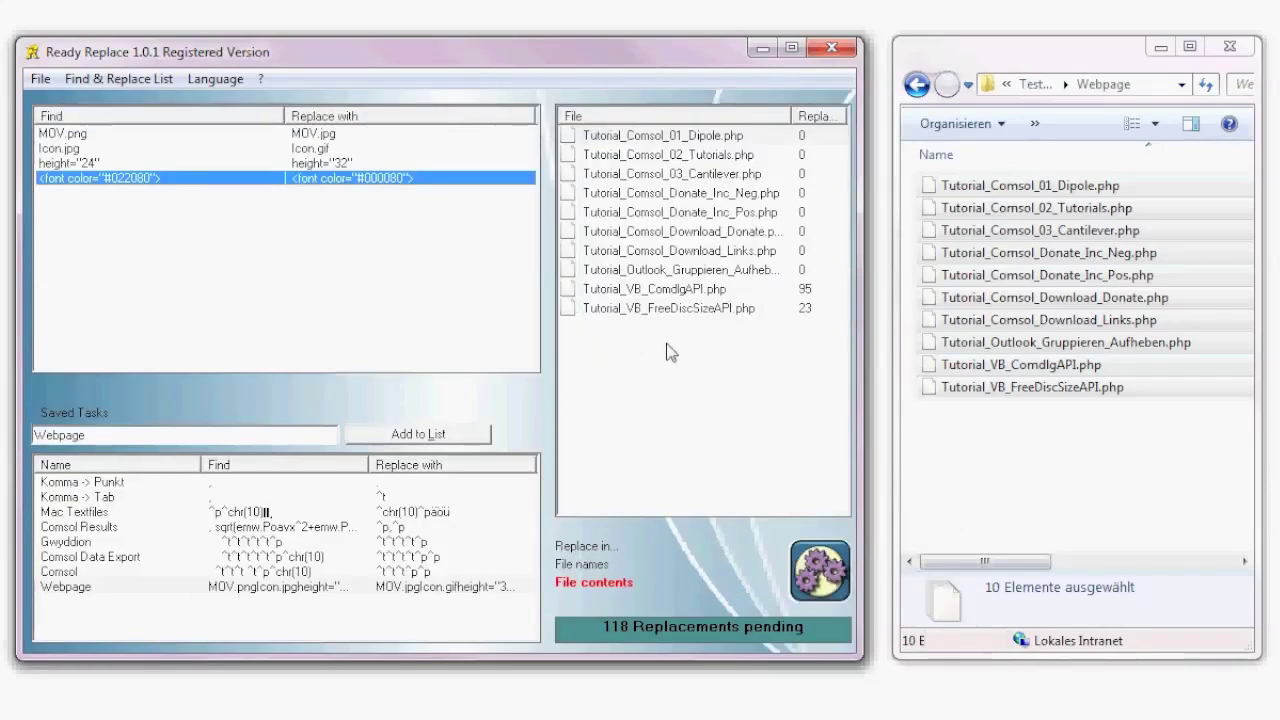
click(752, 336)
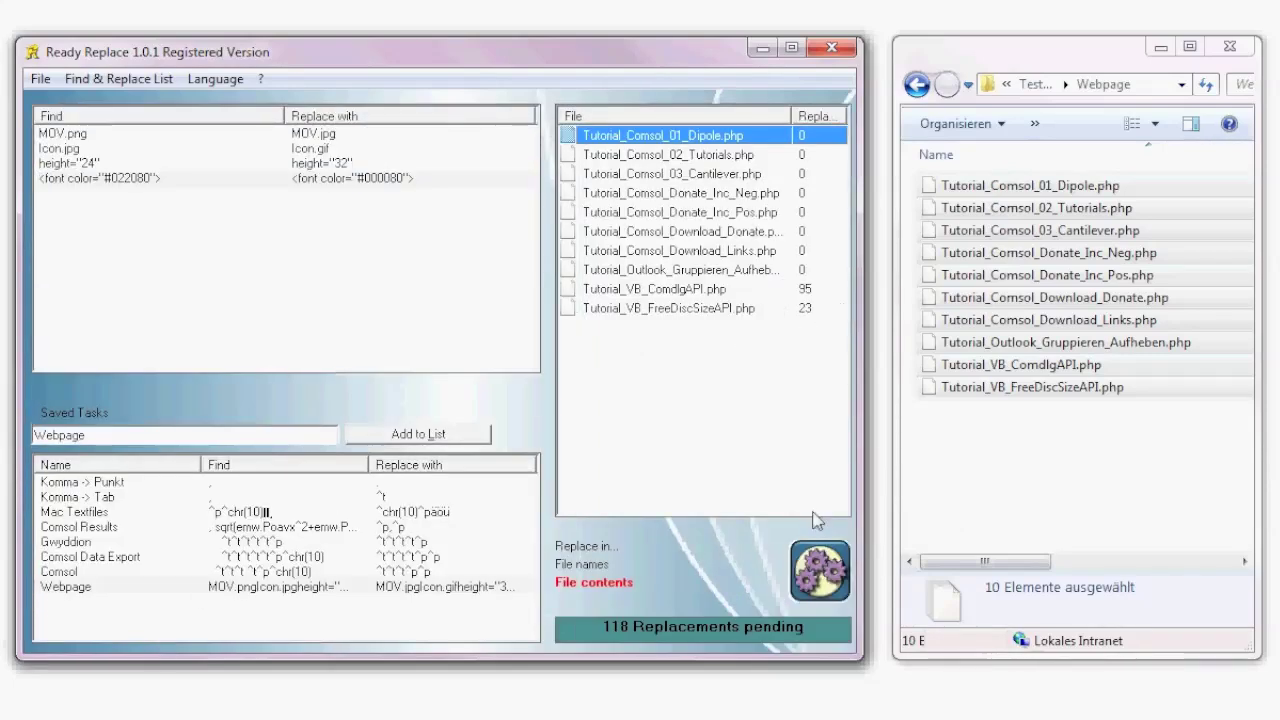
click(822, 572)
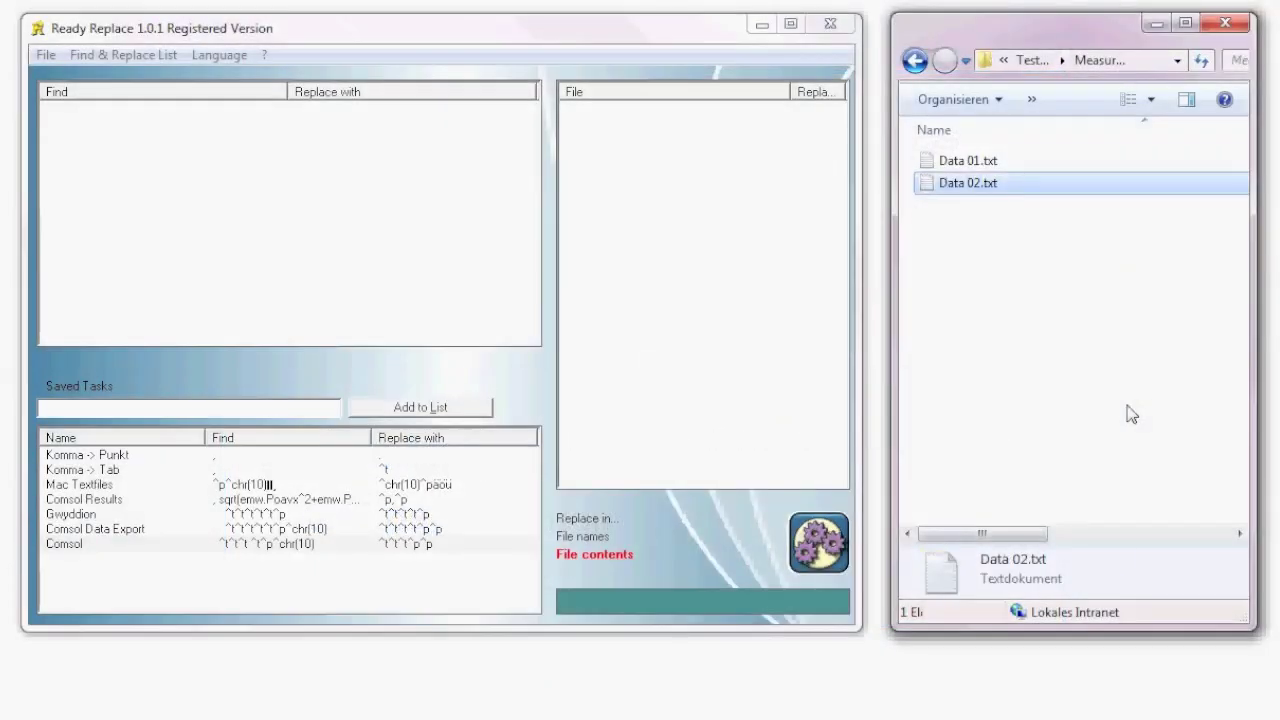
Add Data 01.txt and Data 02.txt to Ready Replace's file list.
key(ctrl+a)
drag(933, 180, 782, 180)
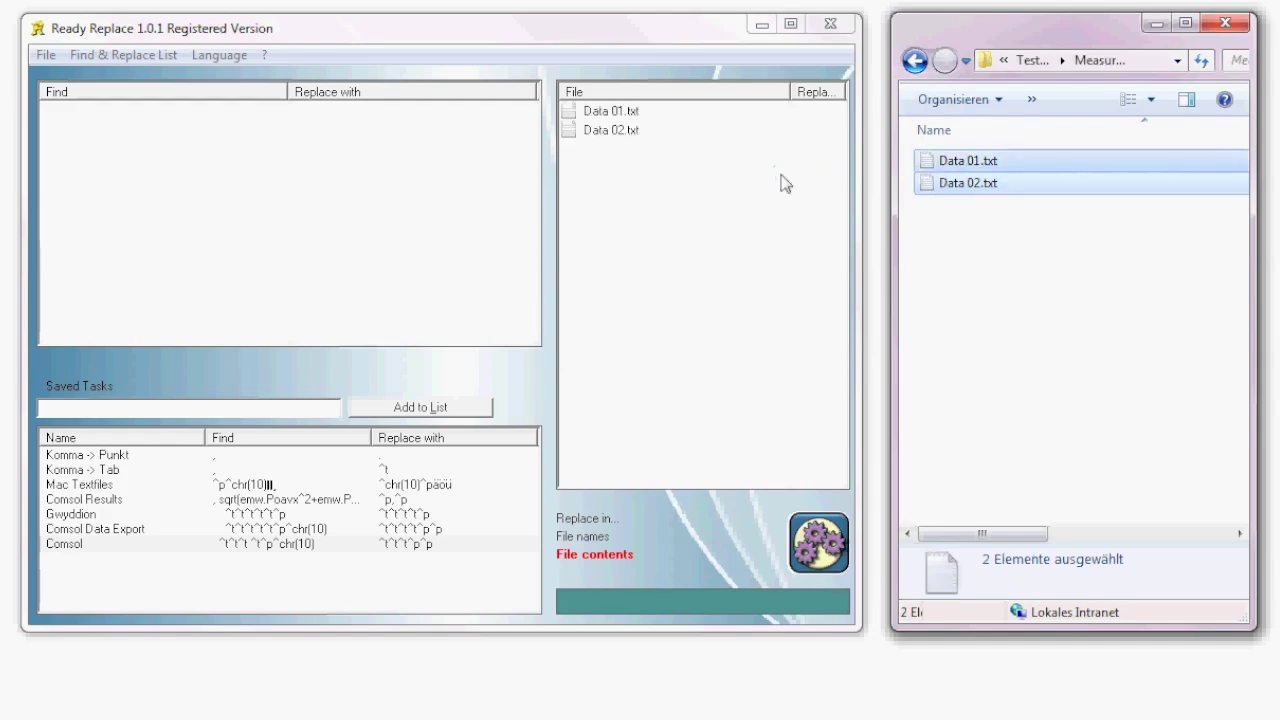
click(979, 270)
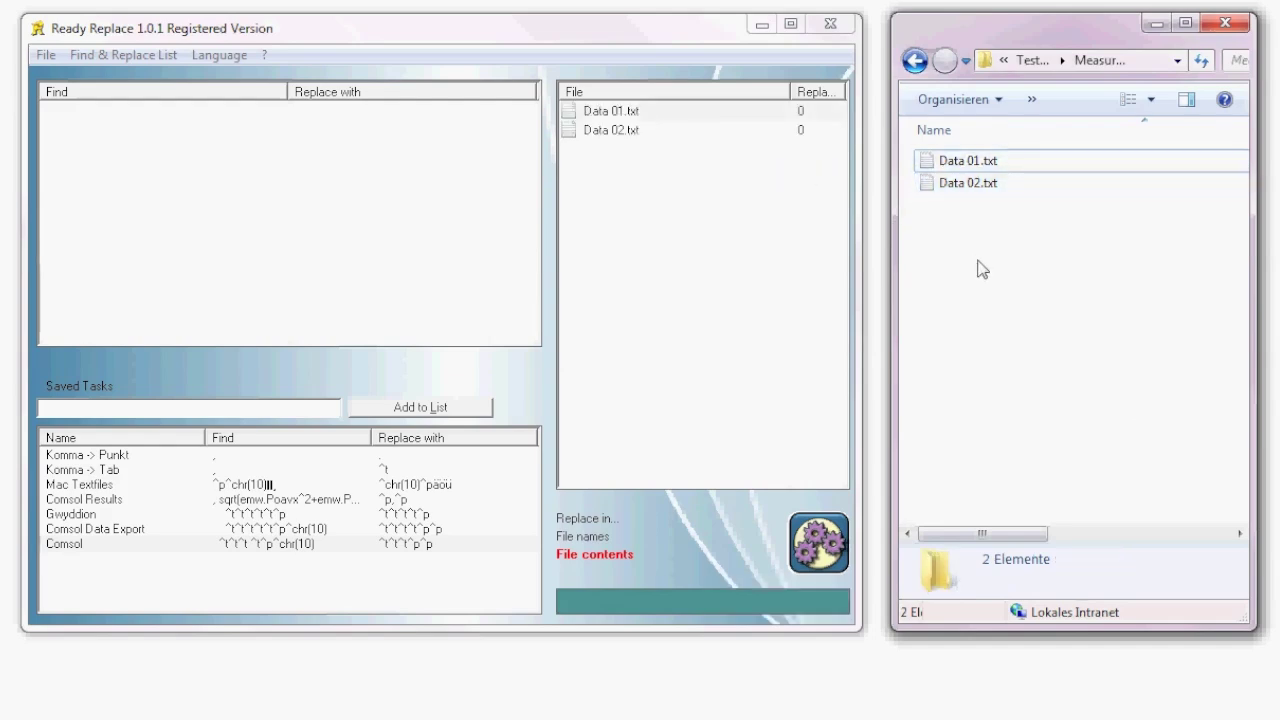
click(613, 112)
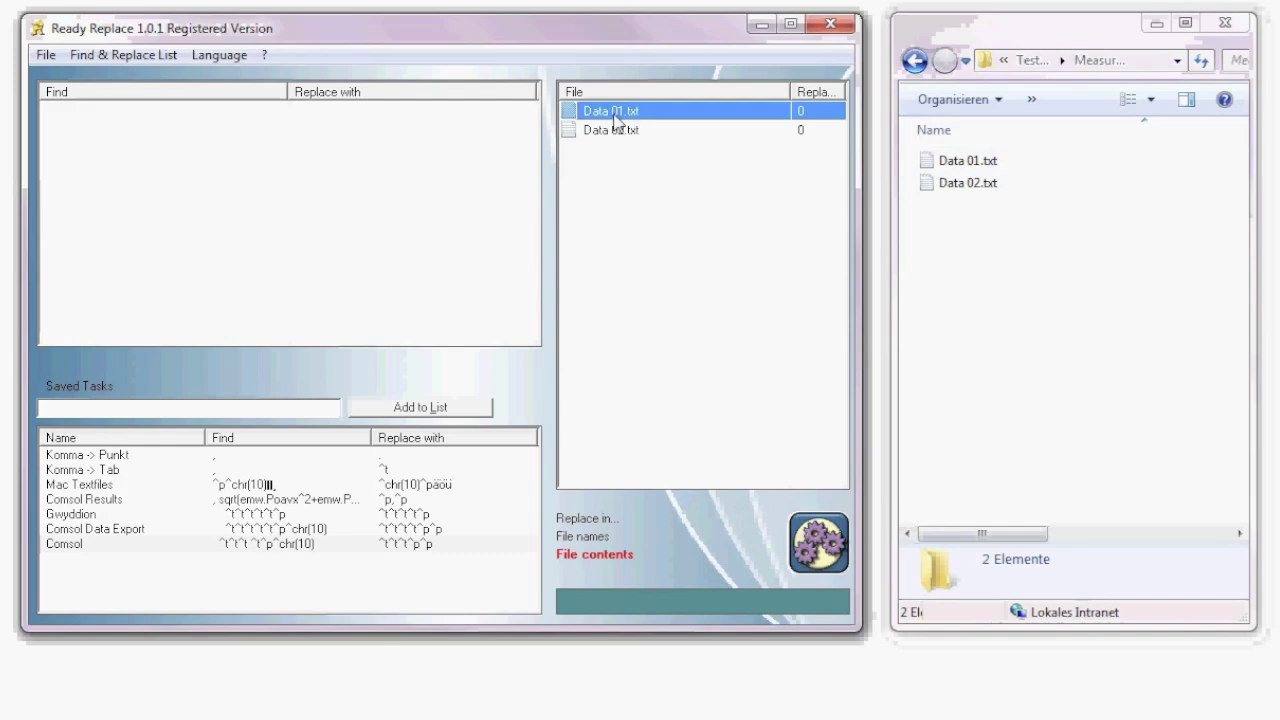
Open Data 01.txt to inspect its comma-separated values and start a new find/replace rule.
double_click(613, 111)
key(shift+Left)
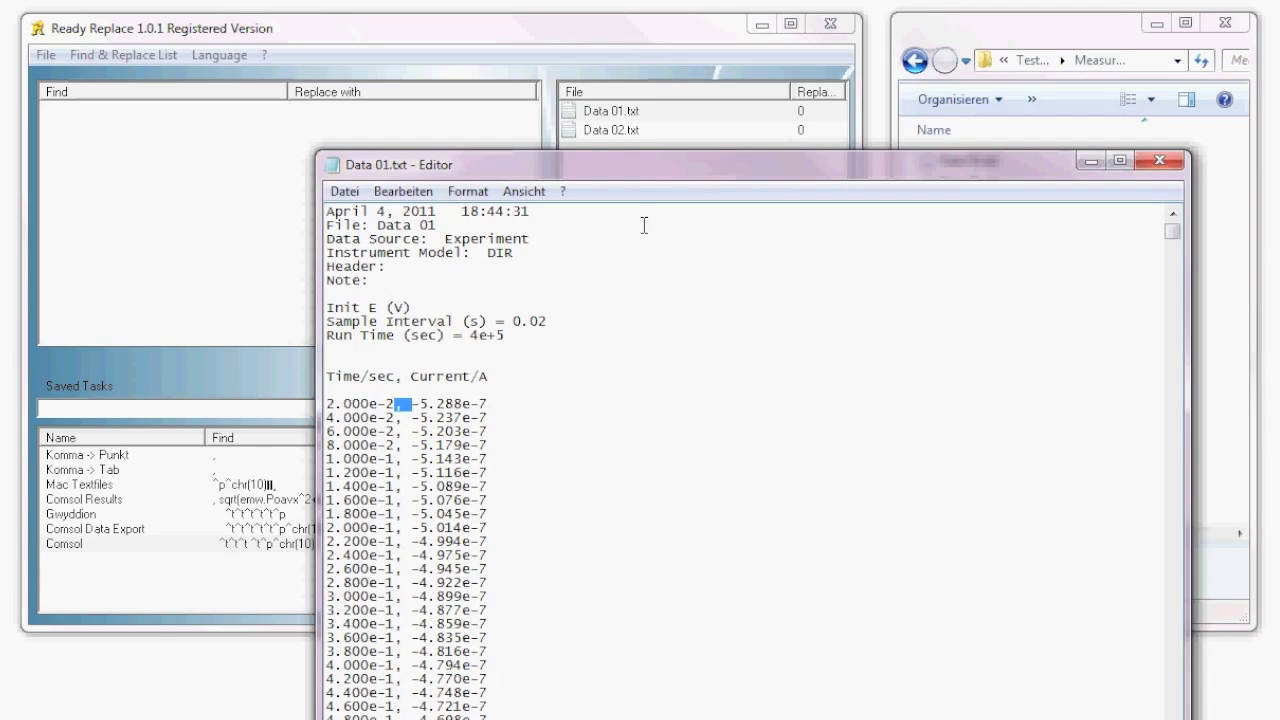
drag(696, 436, 658, 668)
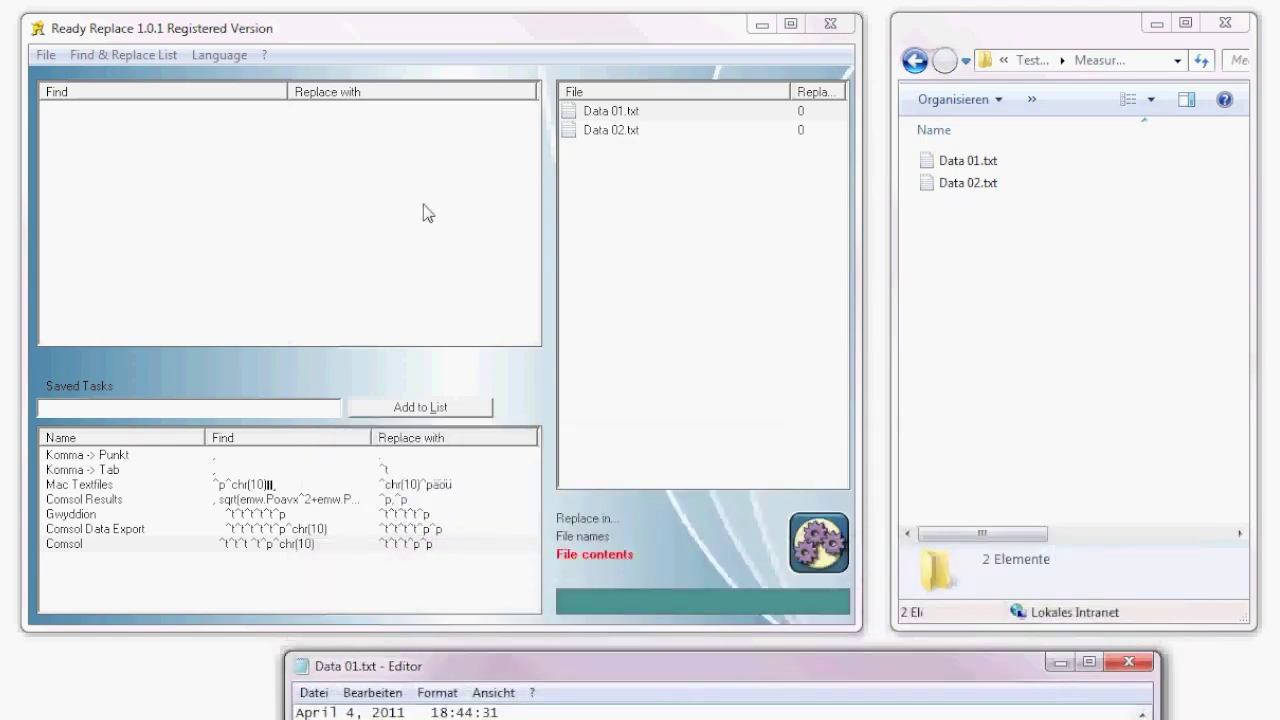
click(345, 284)
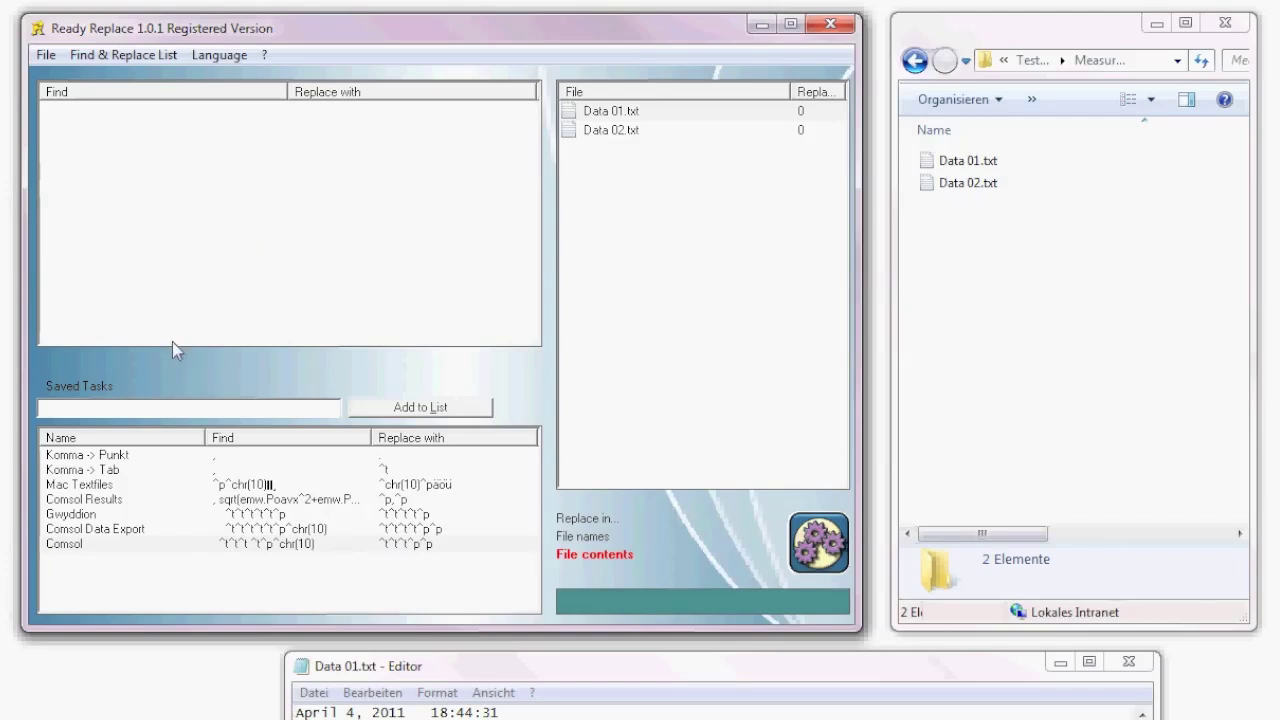
double_click(169, 288)
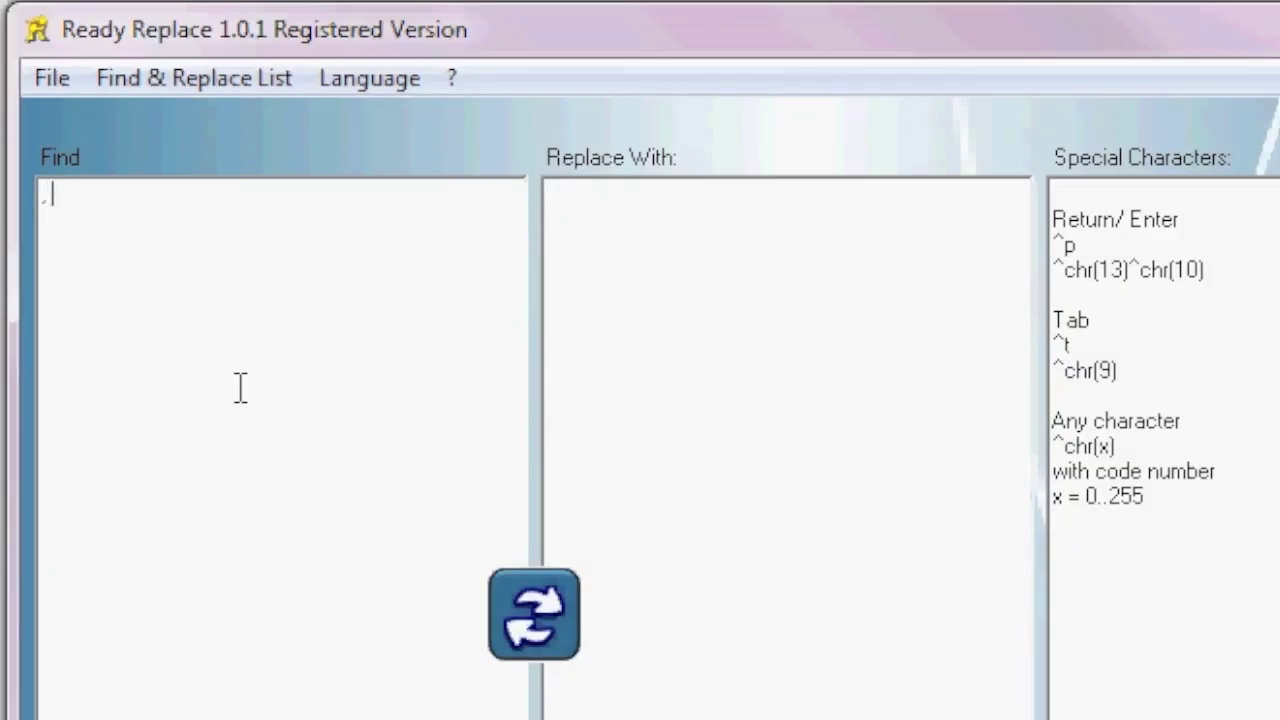
Add two rules: replace commas with ^t, and replace periods with commas.
click(850, 328)
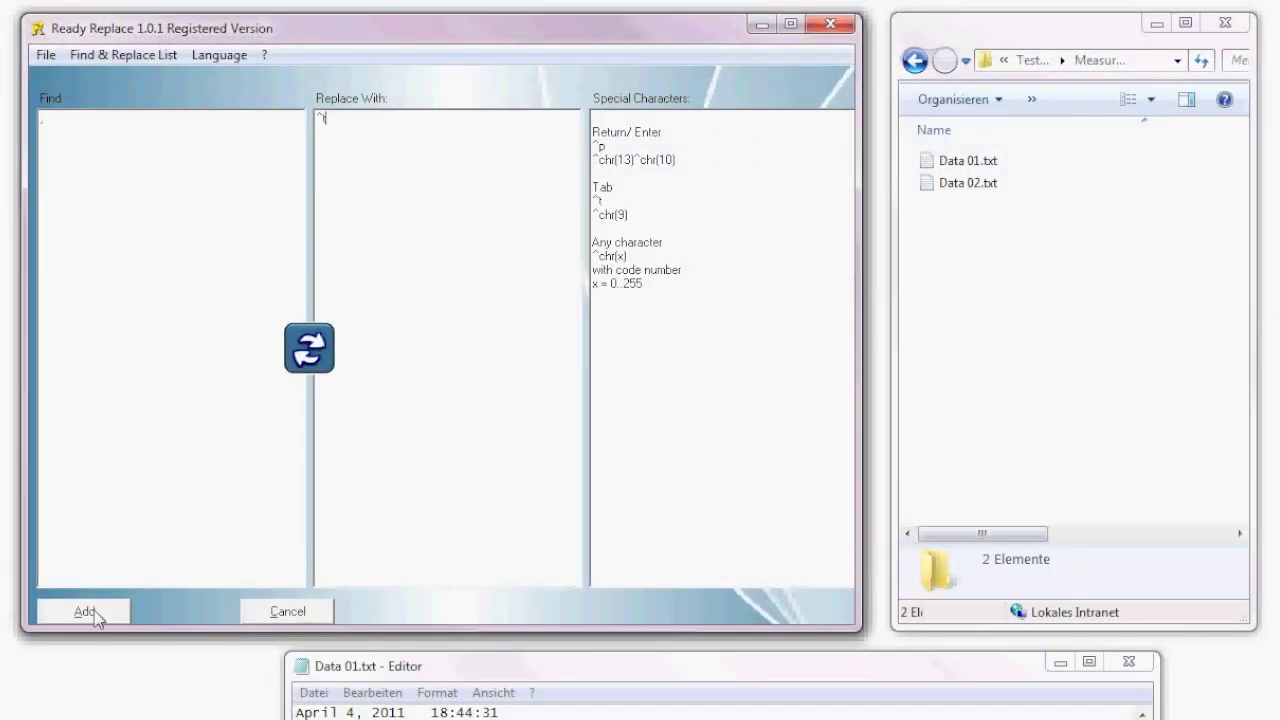
click(96, 612)
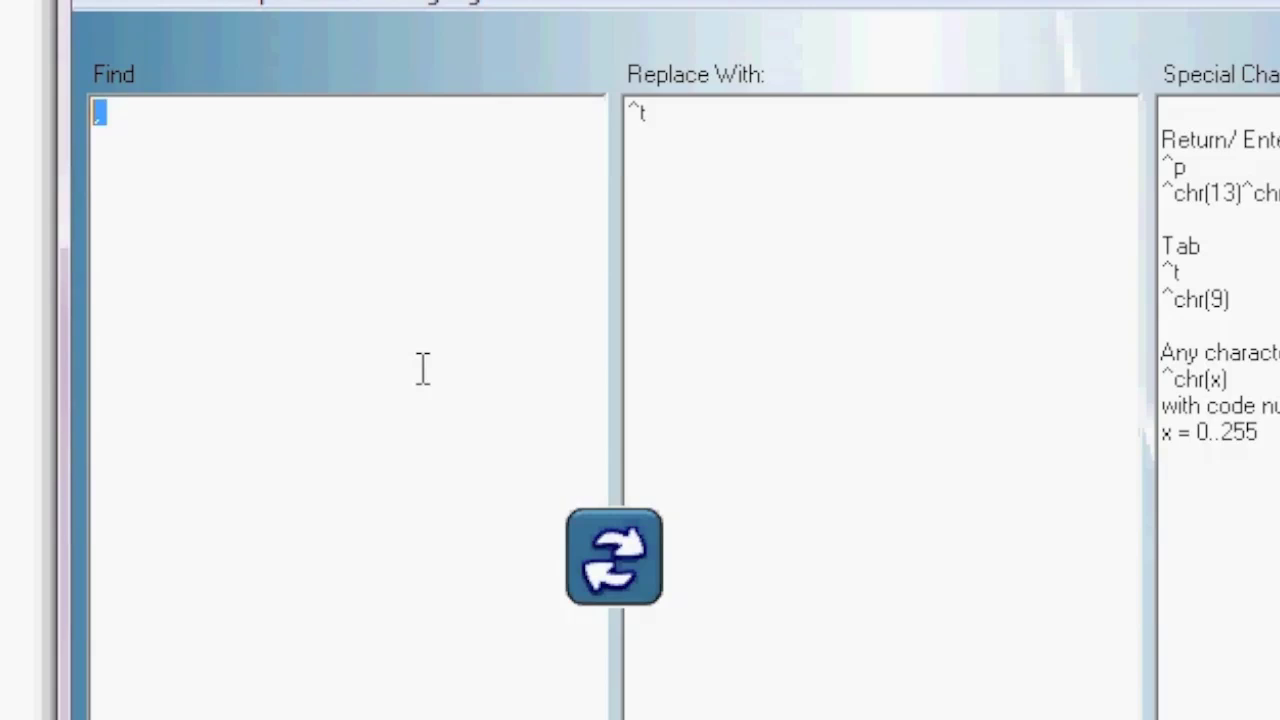
click(771, 230)
key(ctrl+a)
key(BackSpace)
click(86, 611)
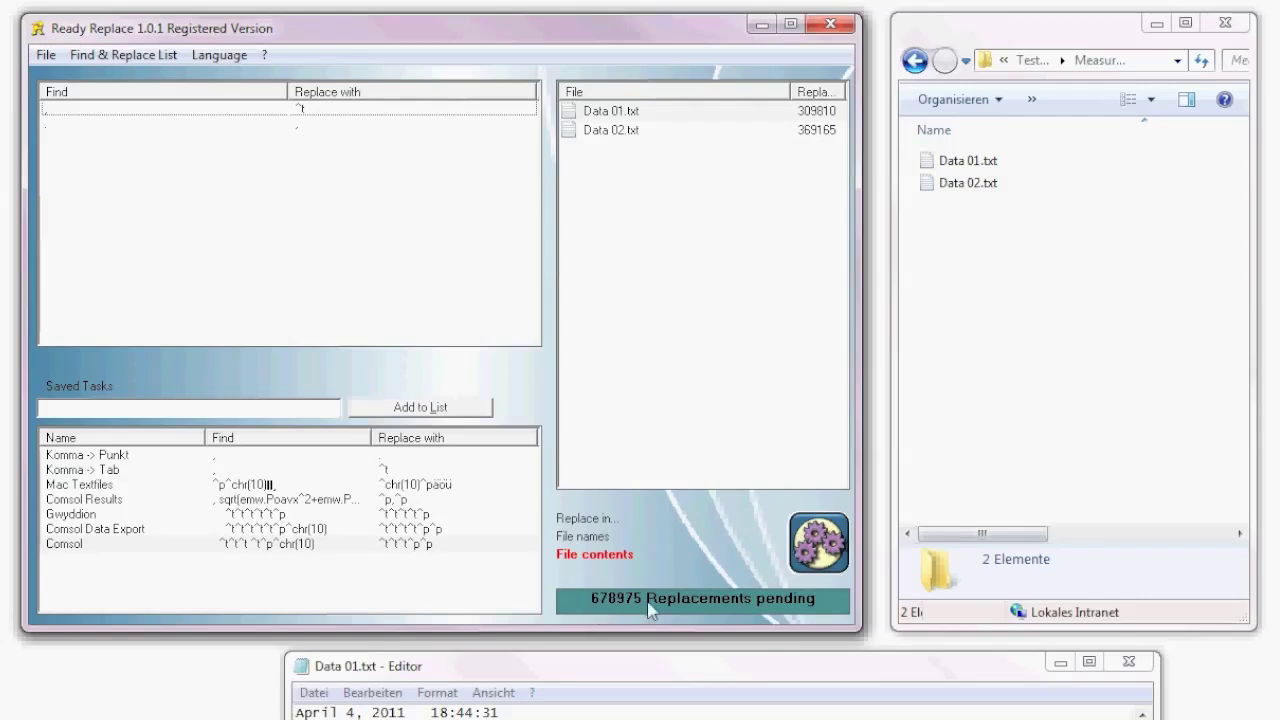
Run the replacements on both data files, compare Data 01 with the original, and close both windows.
click(806, 556)
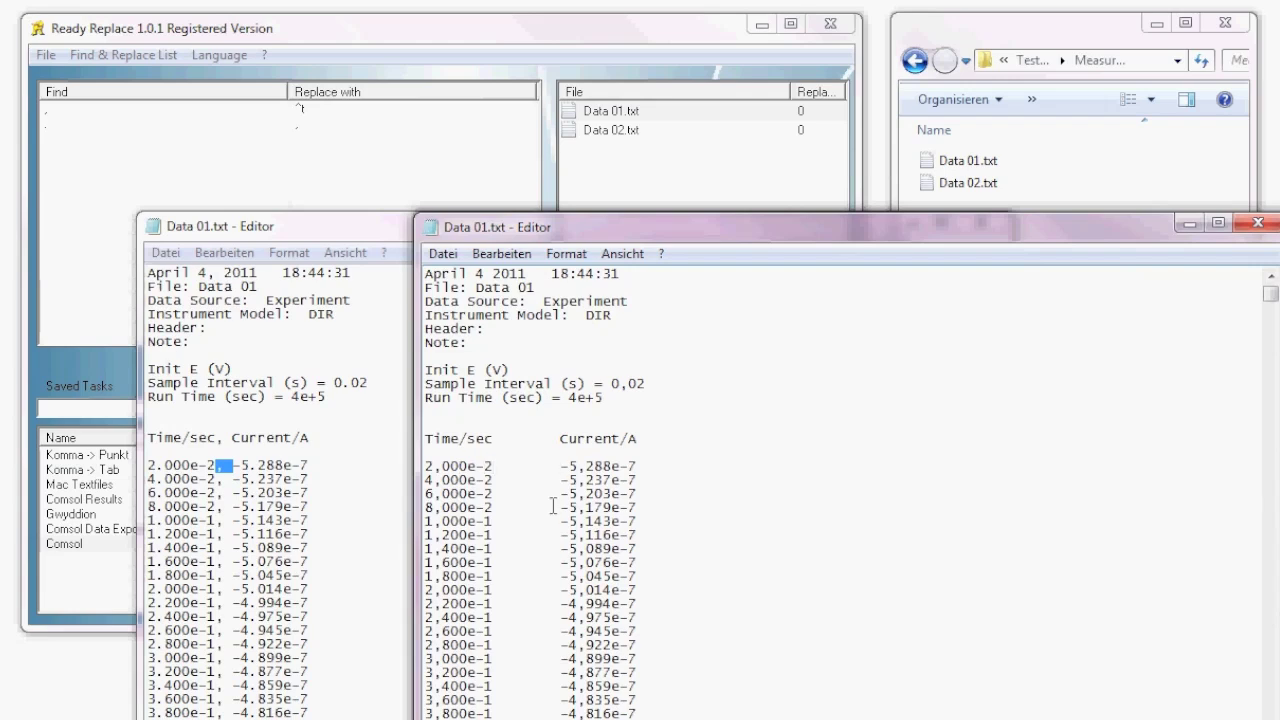
click(241, 487)
drag(214, 480, 226, 480)
click(235, 487)
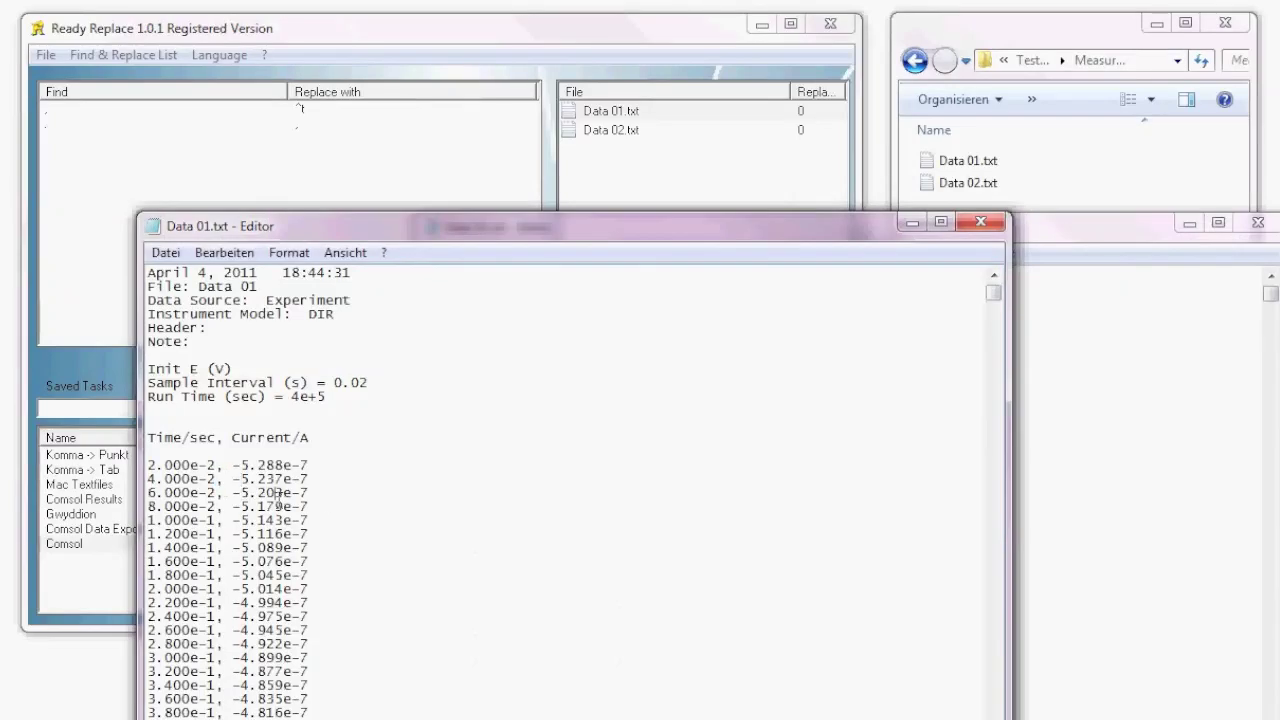
click(982, 224)
click(1258, 223)
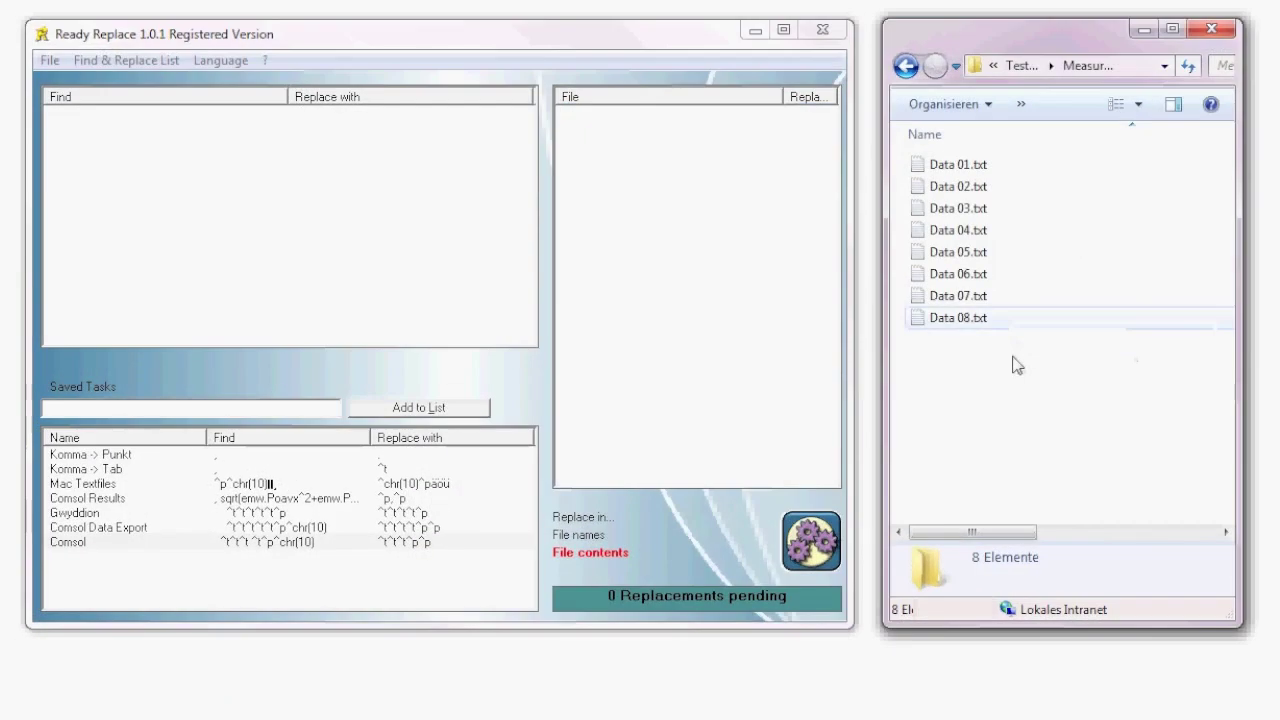
Add the eight Data files to the file list and inspect the tab gaps in Data 01.txt.
drag(1014, 363, 795, 205)
click(730, 290)
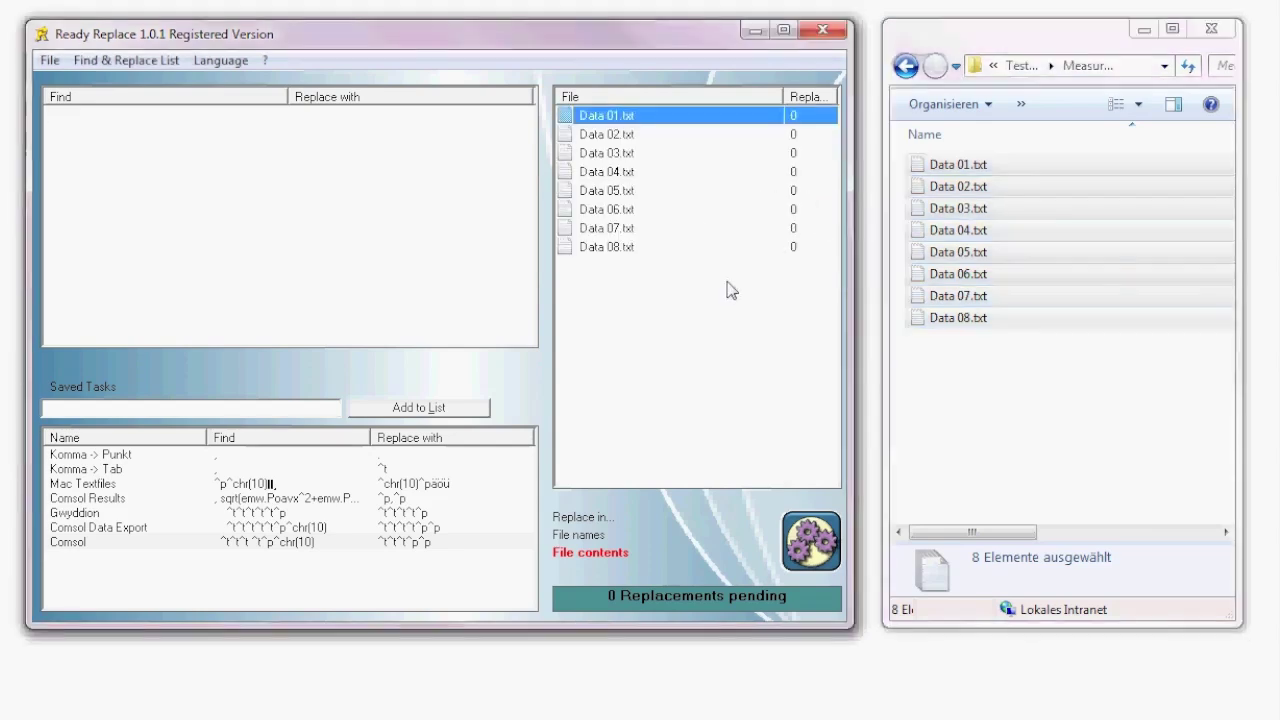
double_click(610, 116)
drag(692, 454, 713, 452)
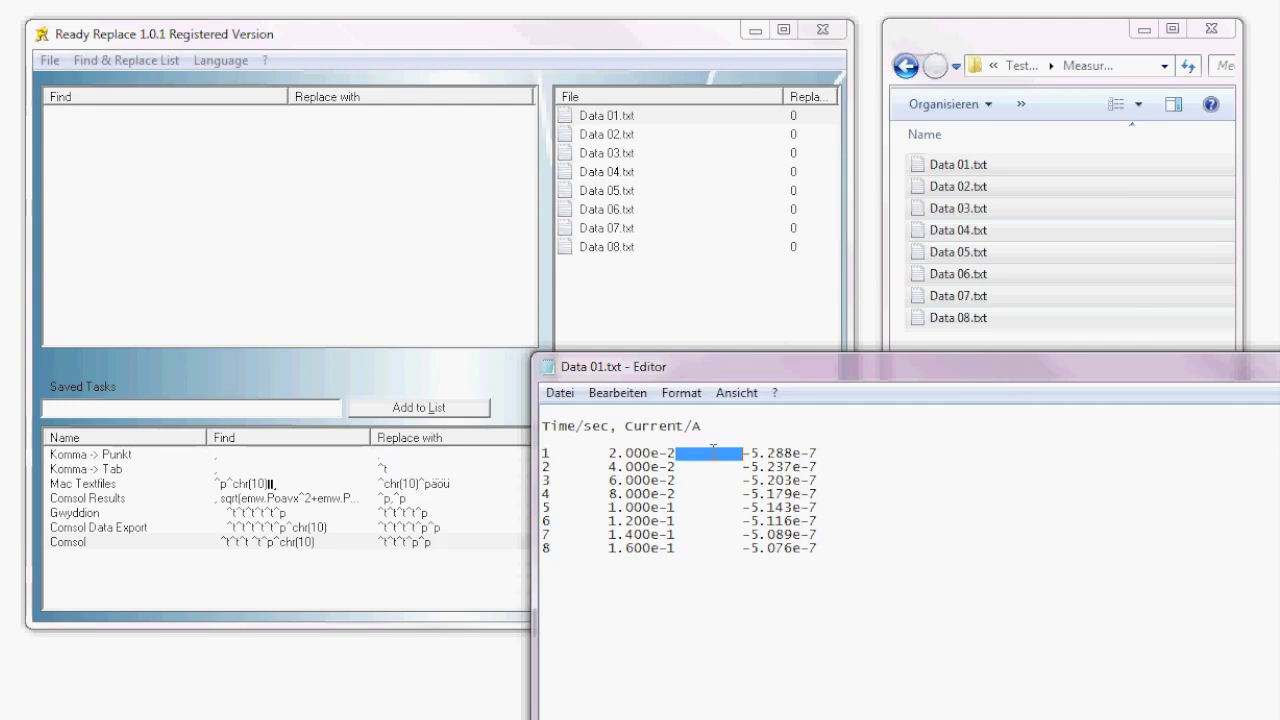
click(842, 451)
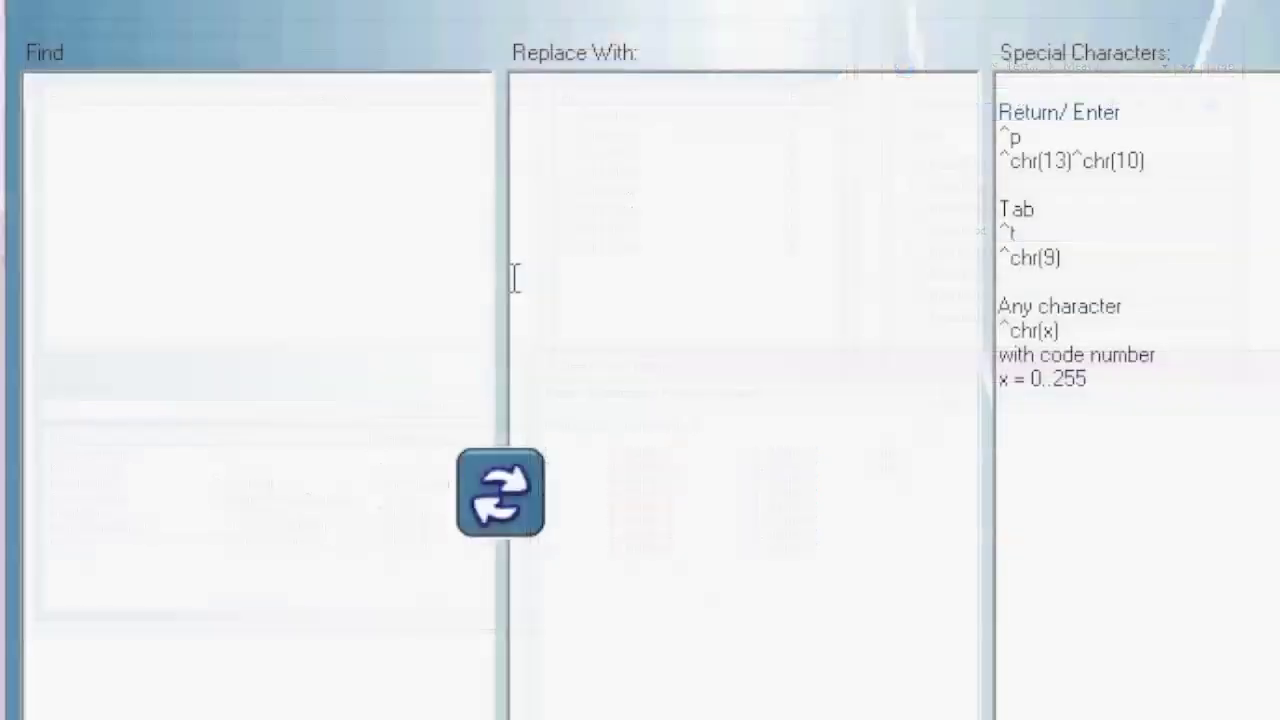
Enter ^p as the find text and ^tabc^p as the replacement text.
text(^p)
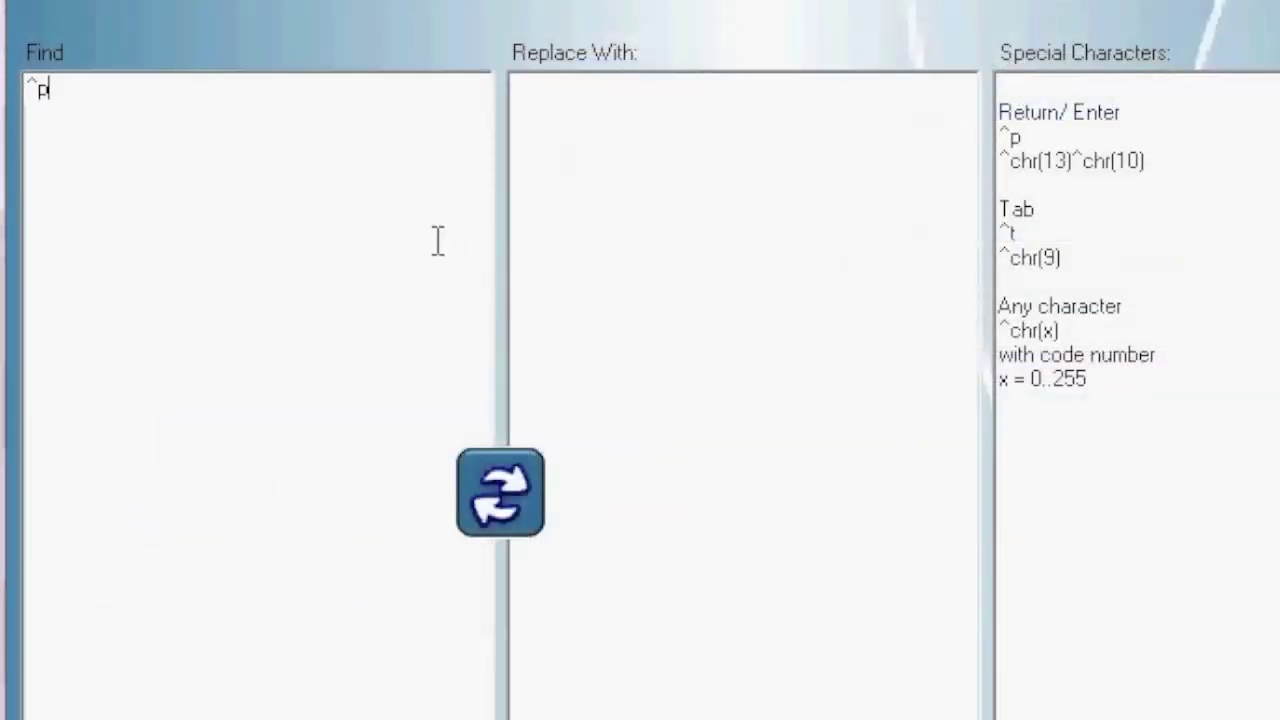
click(720, 263)
text(^tabc^p)
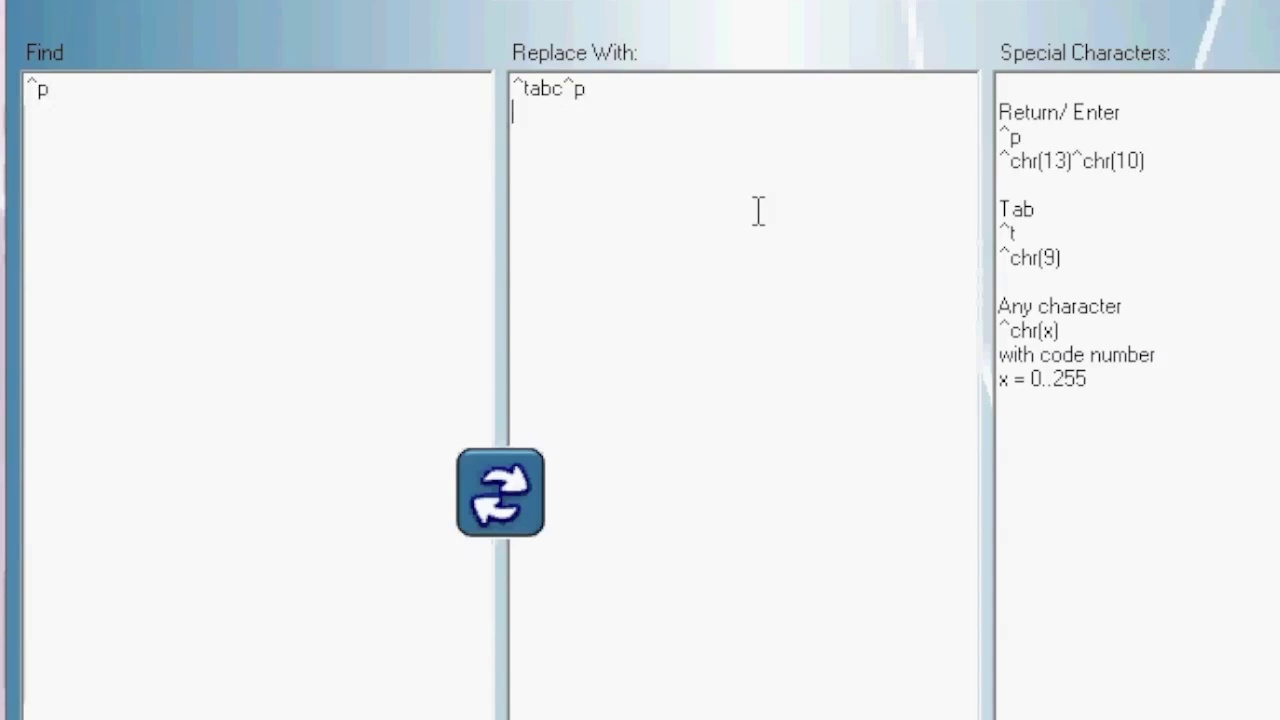
key(BackSpace)
key(BackSpace)
key(Return)
text(^p)
key(Home)
key(shift+Right)
key(shift+Right)
key(Delete)
text(^chr(9))
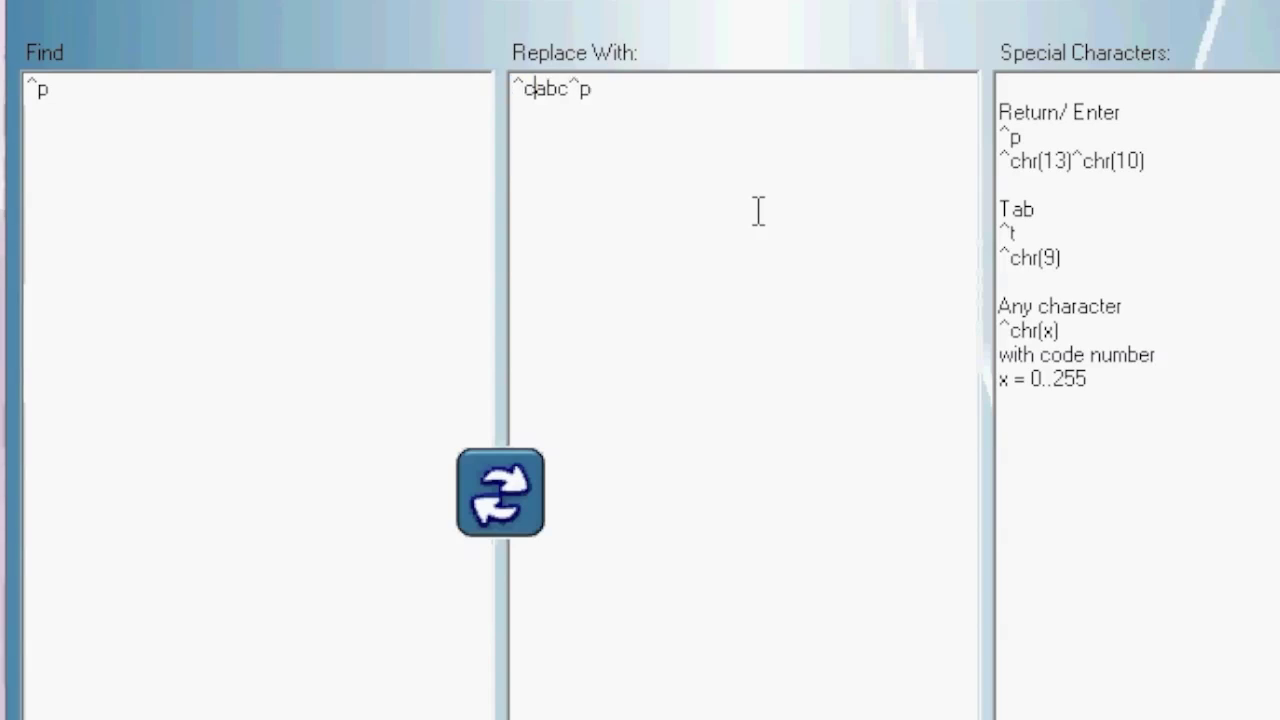
key(ctrl+z)
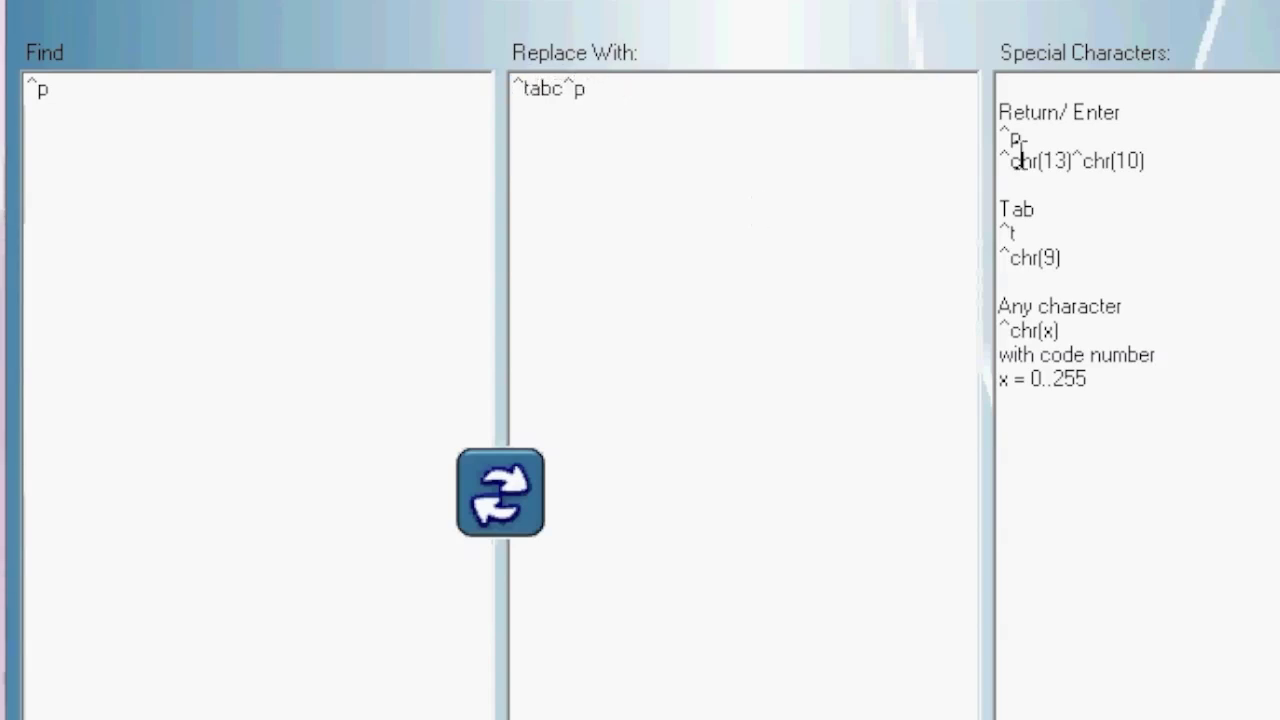
Check the line-break, tab, any-character and ^chr(x) codes, then add the rule and run it.
drag(1040, 137, 998, 137)
click(1166, 160)
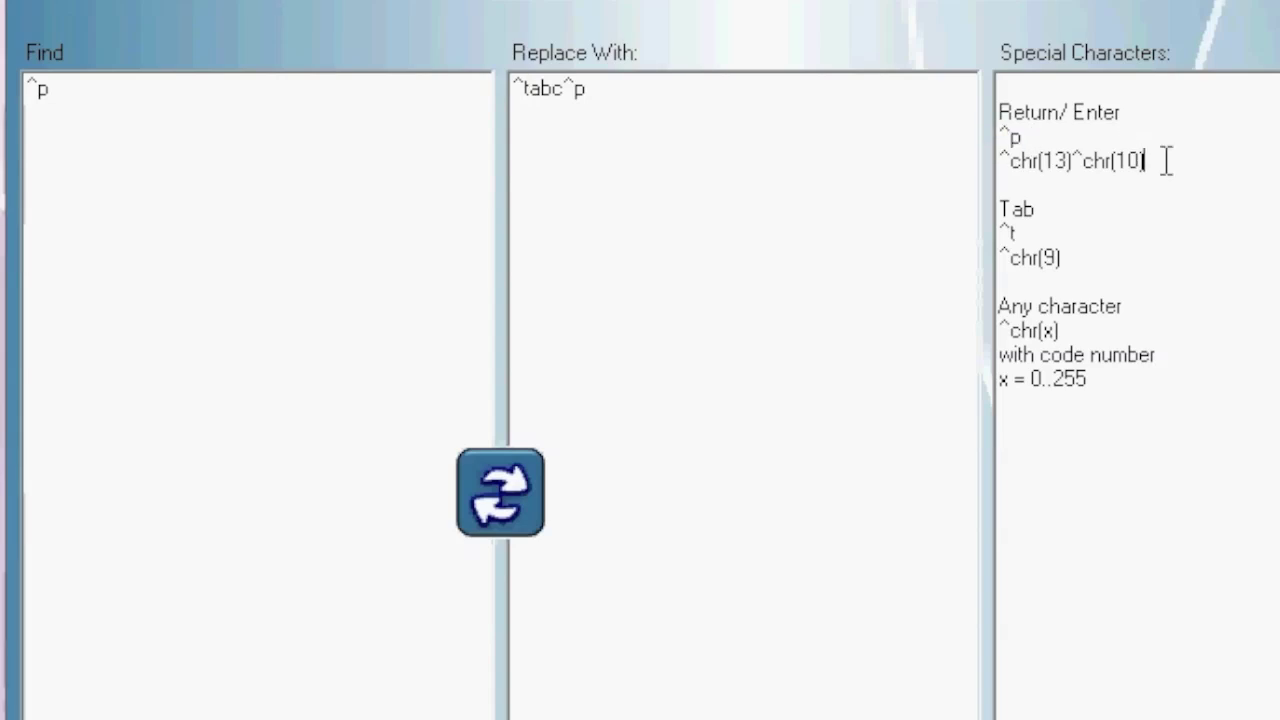
click(1056, 210)
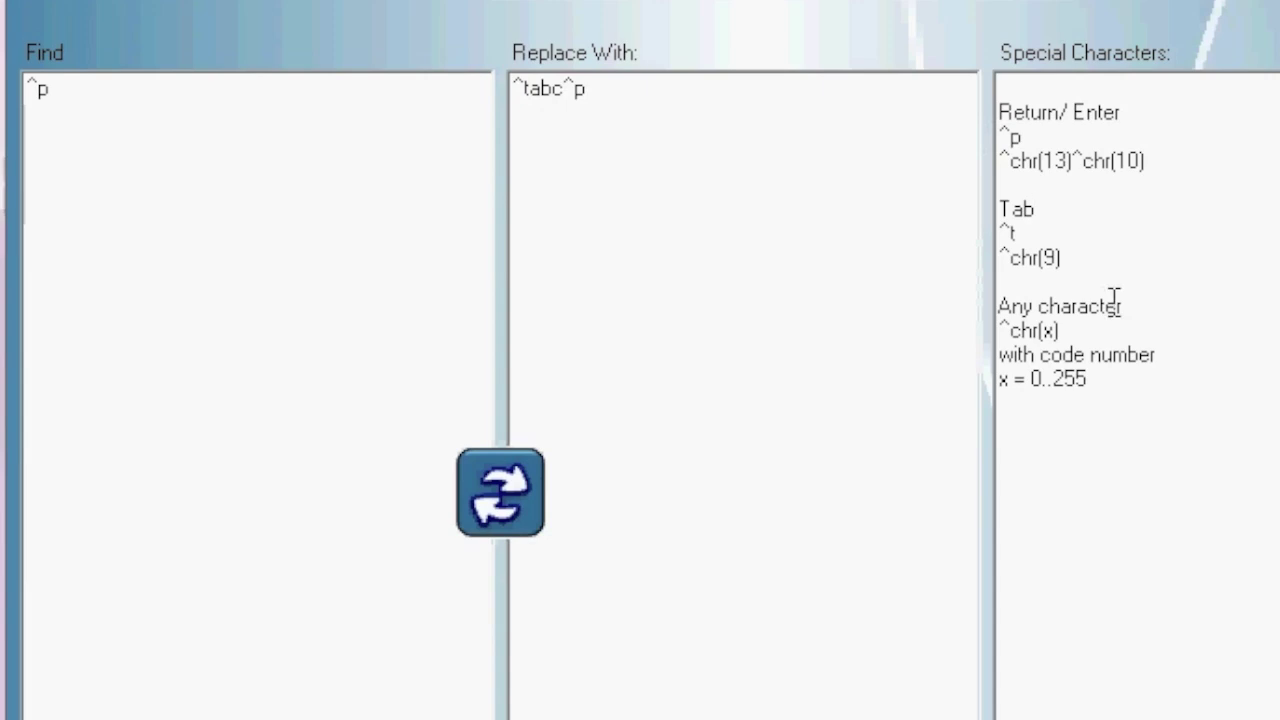
click(1152, 306)
click(1084, 330)
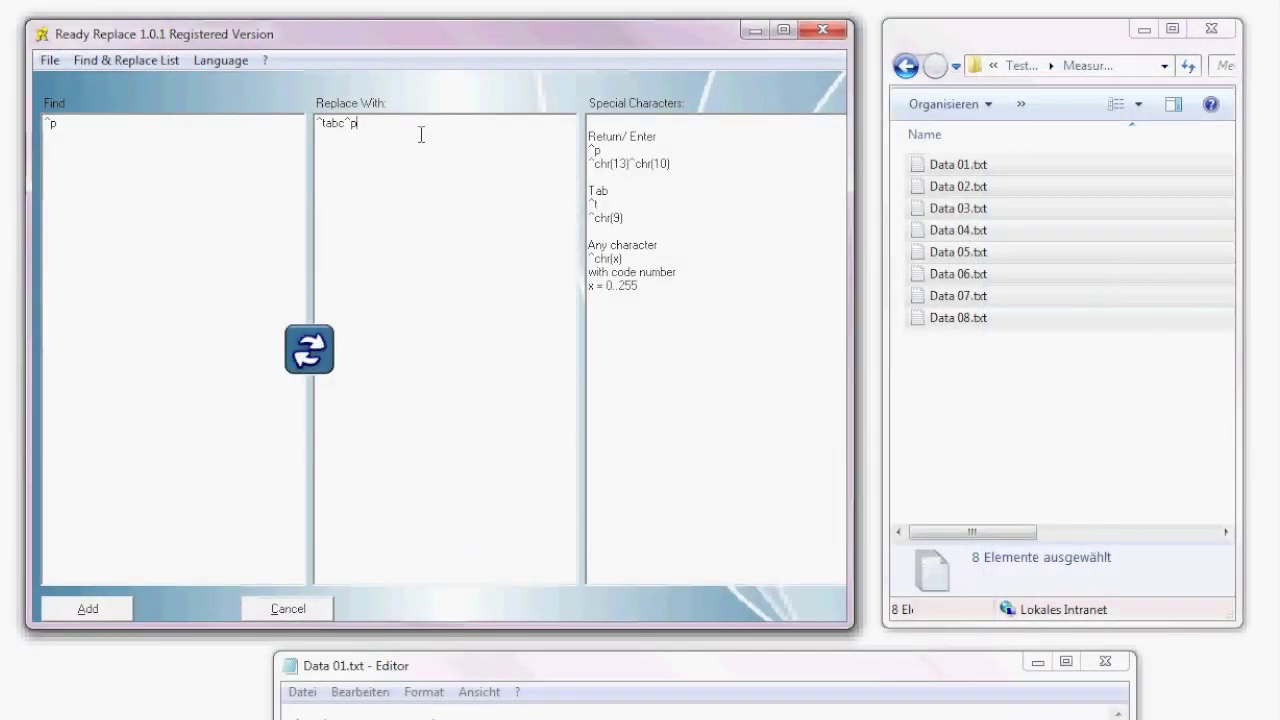
click(87, 609)
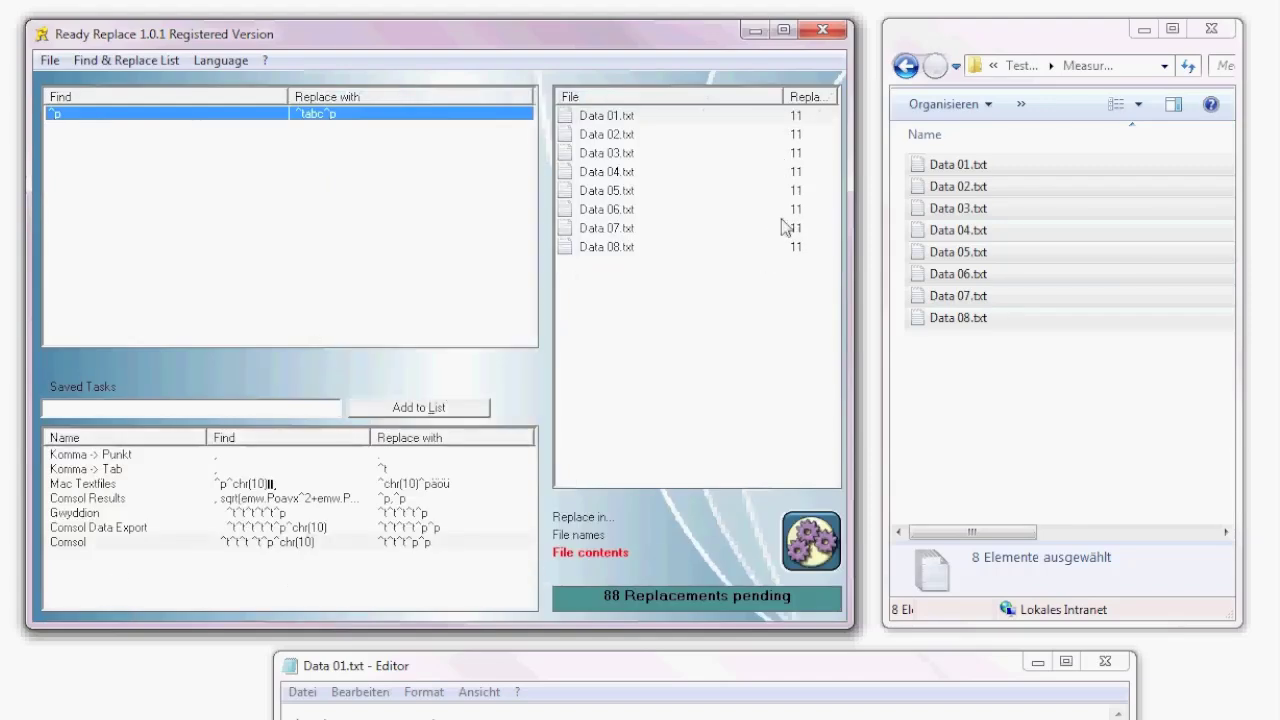
click(818, 545)
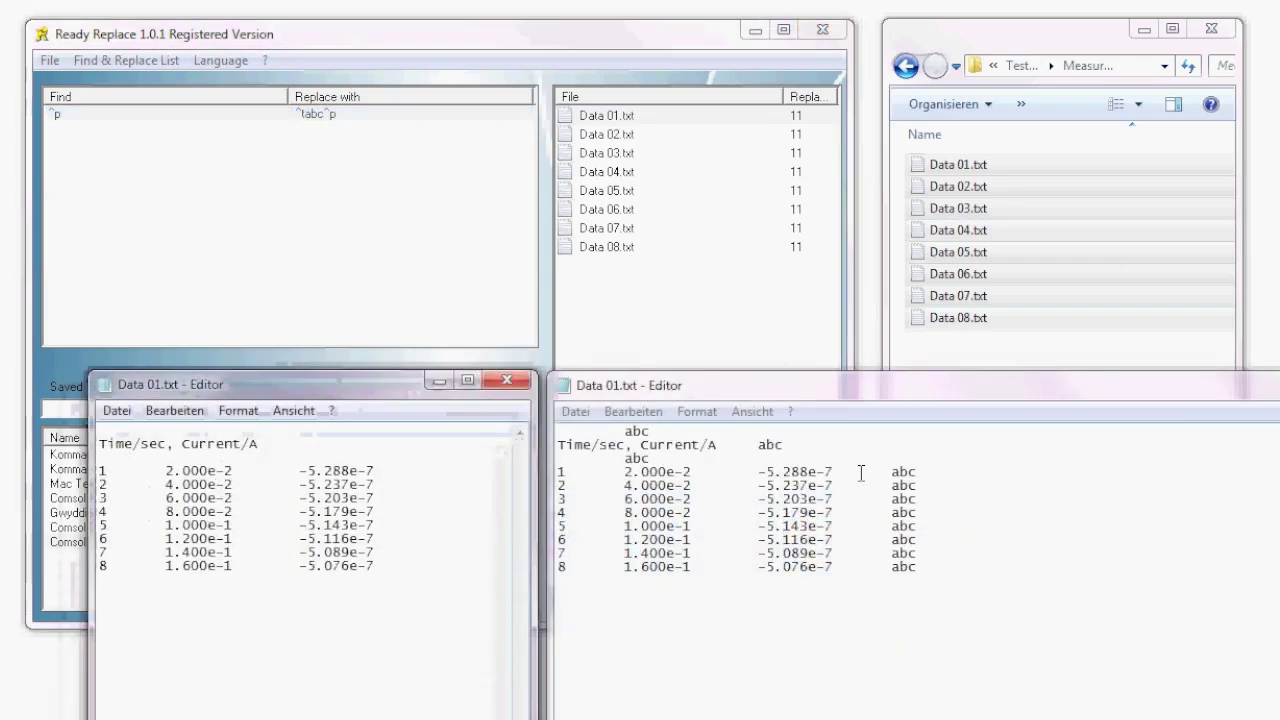
Inspect the inserted tab and abc column in Data 01.txt.
click(861, 472)
key(shift+Right)
key(Right)
key(Right)
key(shift+Right)
key(shift+Right)
key(shift+Left)
key(shift+Left)
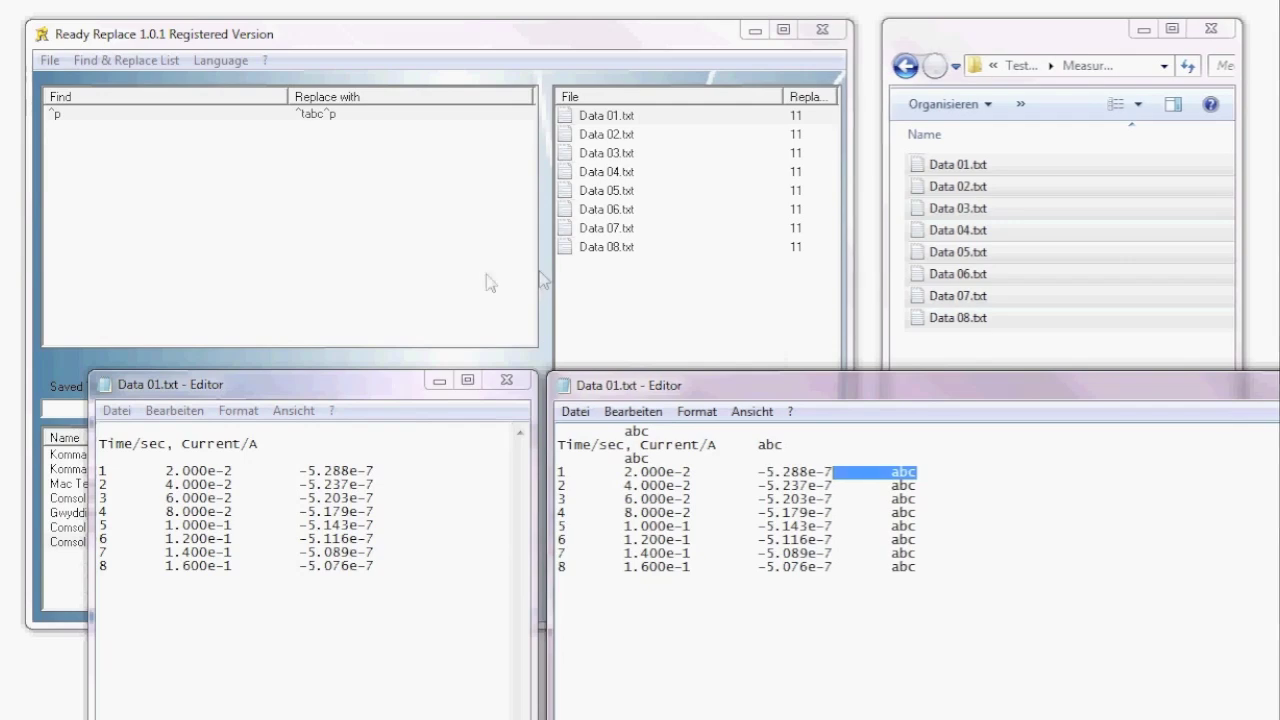
Swap the ^p rule to ^tabc^p → ^p and run the reverse replacement on all files.
click(455, 272)
double_click(268, 116)
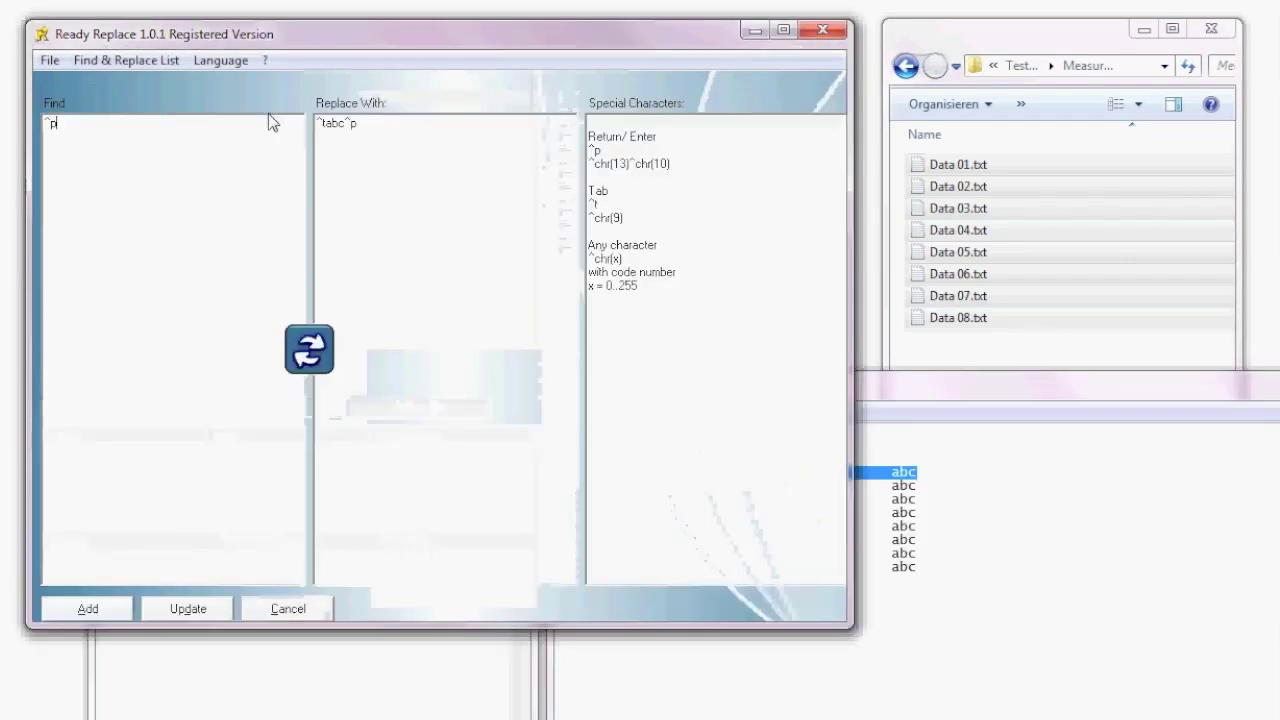
click(323, 352)
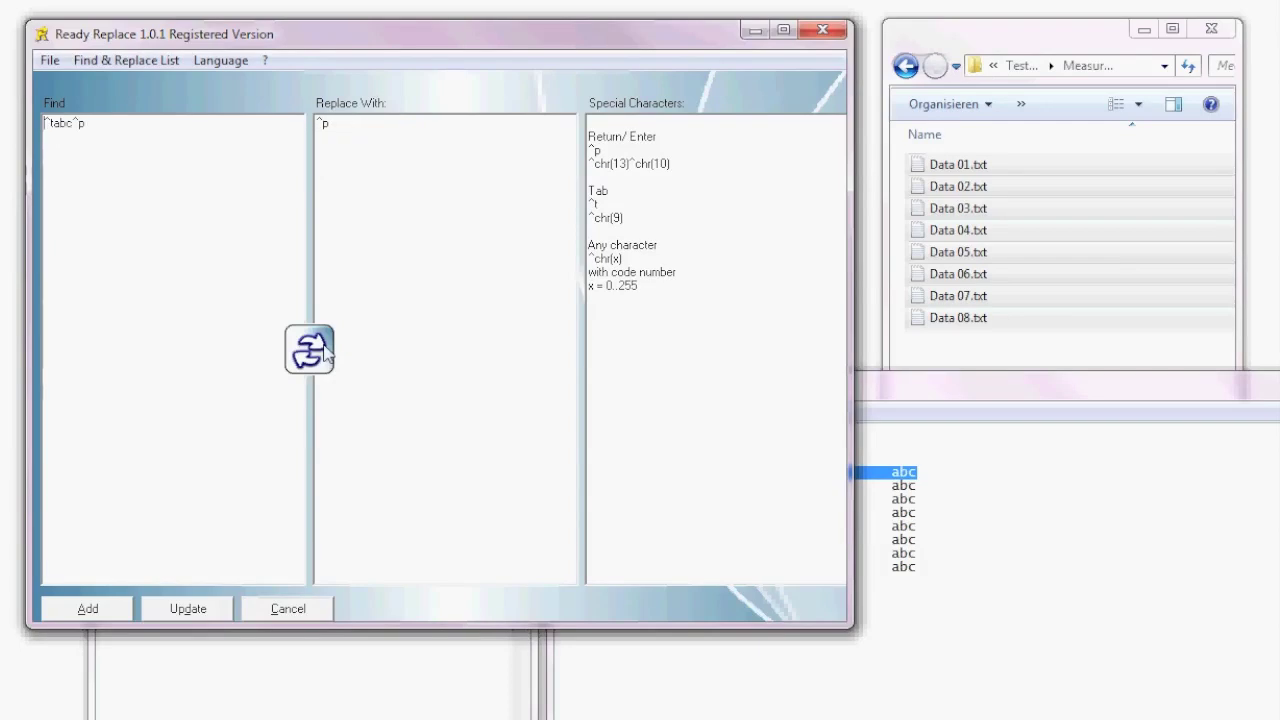
click(150, 608)
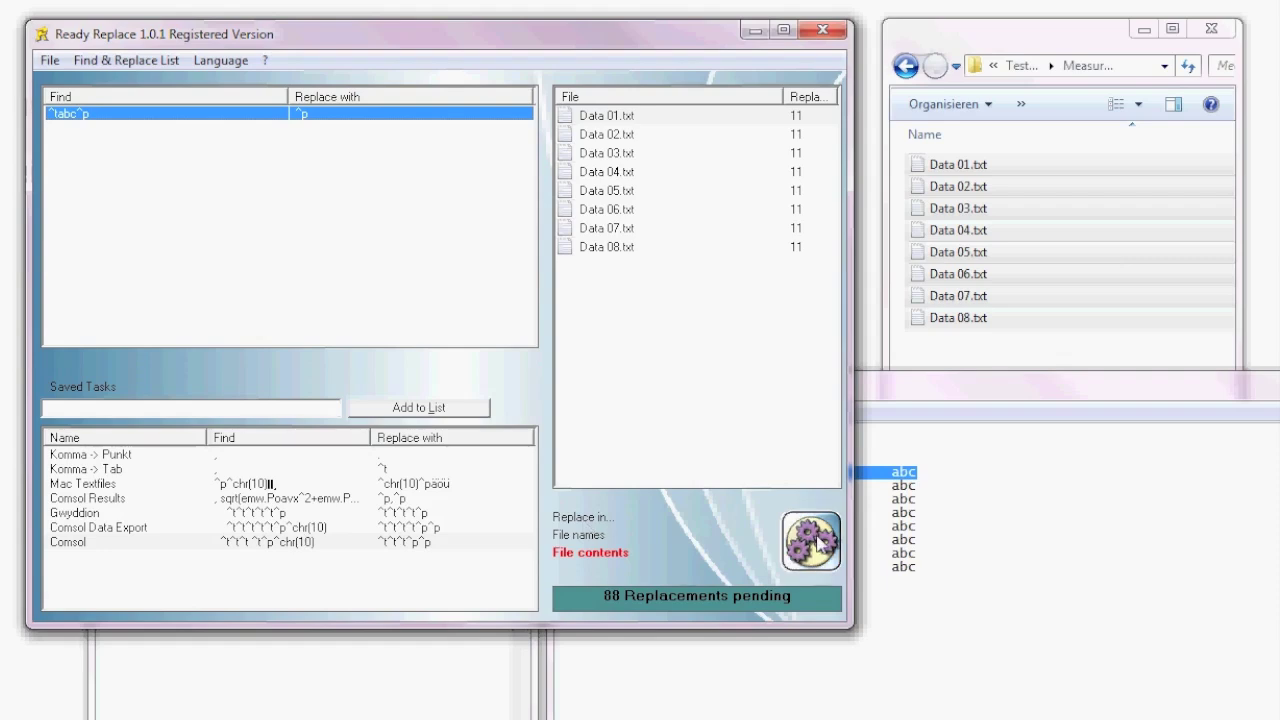
click(820, 541)
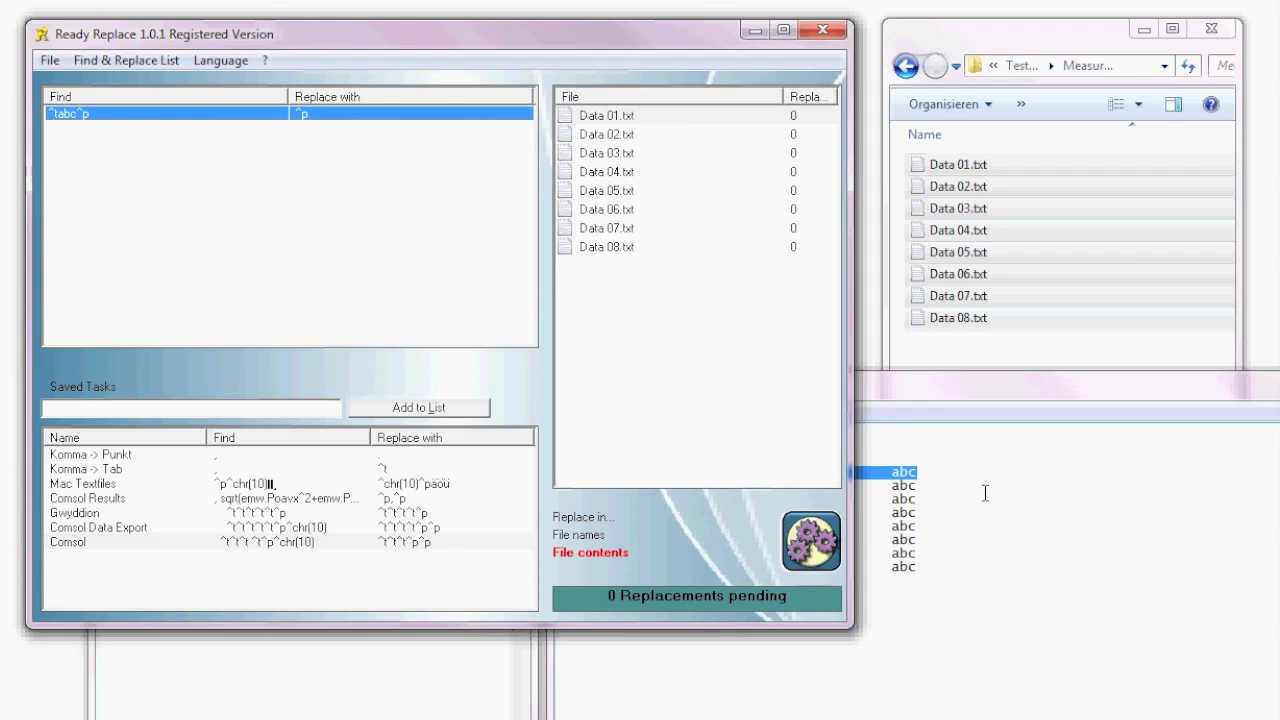
Confirm the abc column is gone from Data 01.txt and close both of its windows.
click(598, 114)
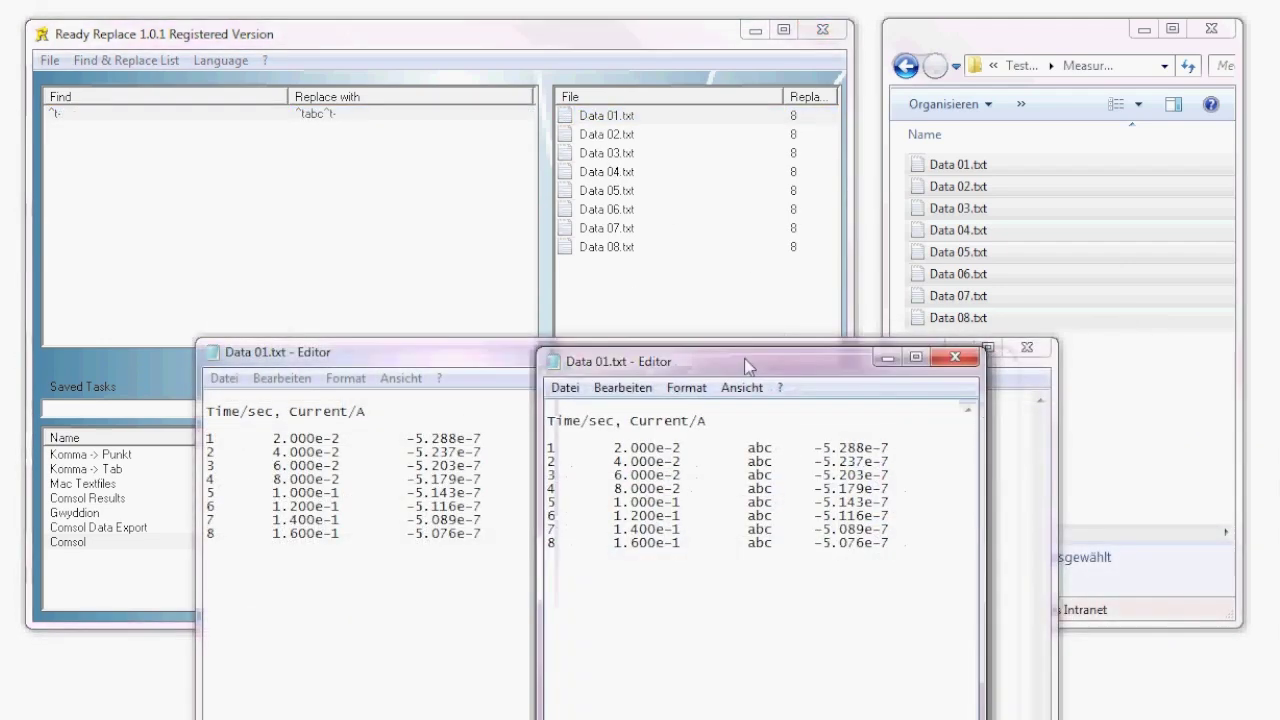
drag(682, 461, 803, 461)
click(806, 542)
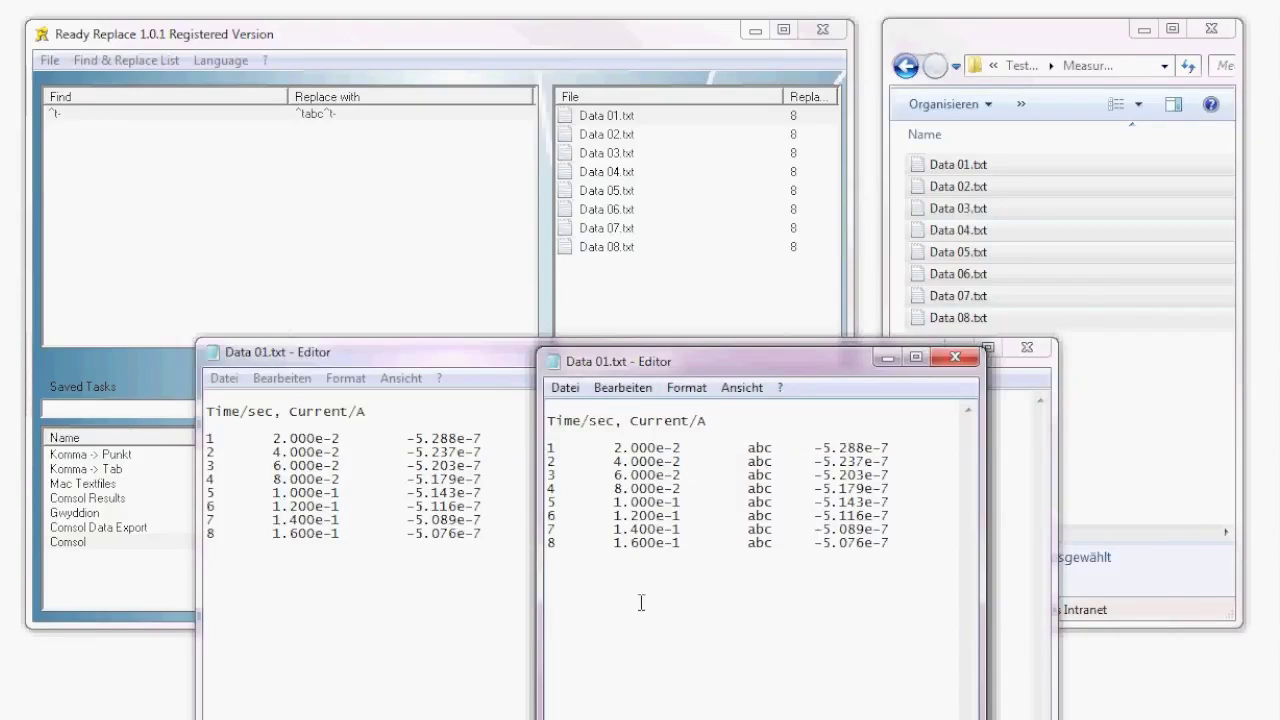
click(955, 357)
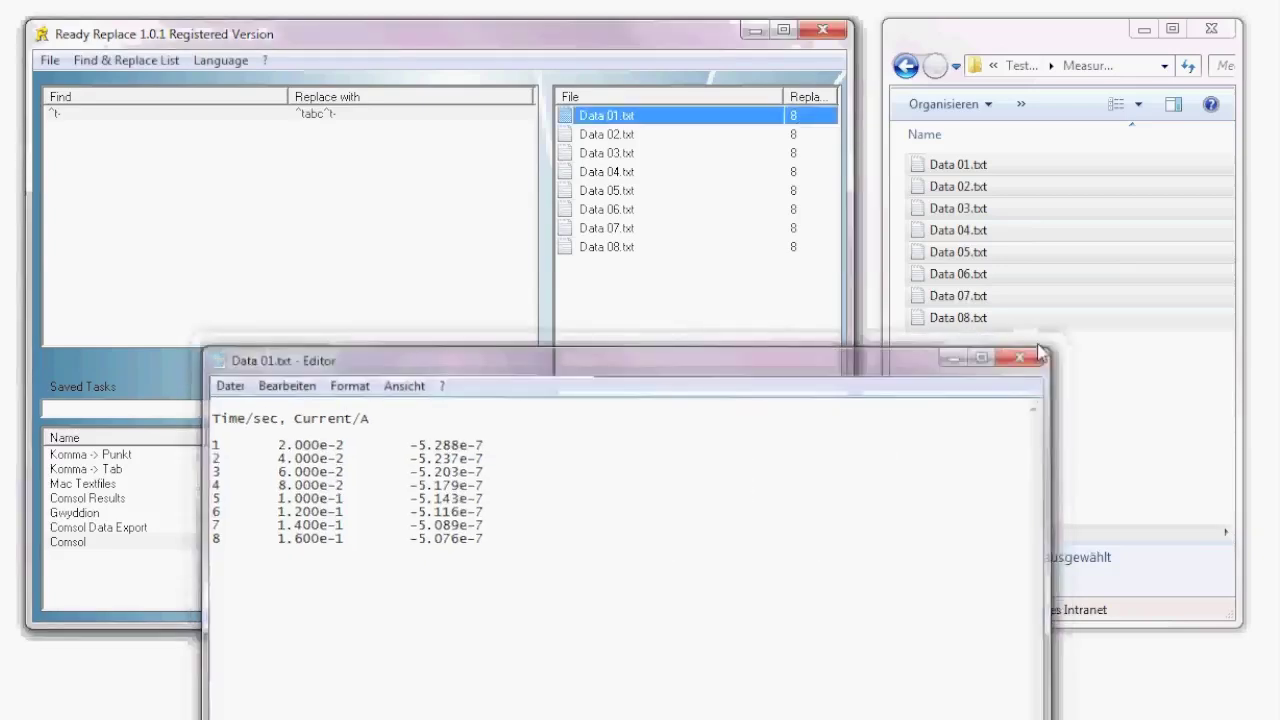
click(1032, 356)
Start a new empty project from the File menu.
click(126, 60)
mouse_move(49, 60)
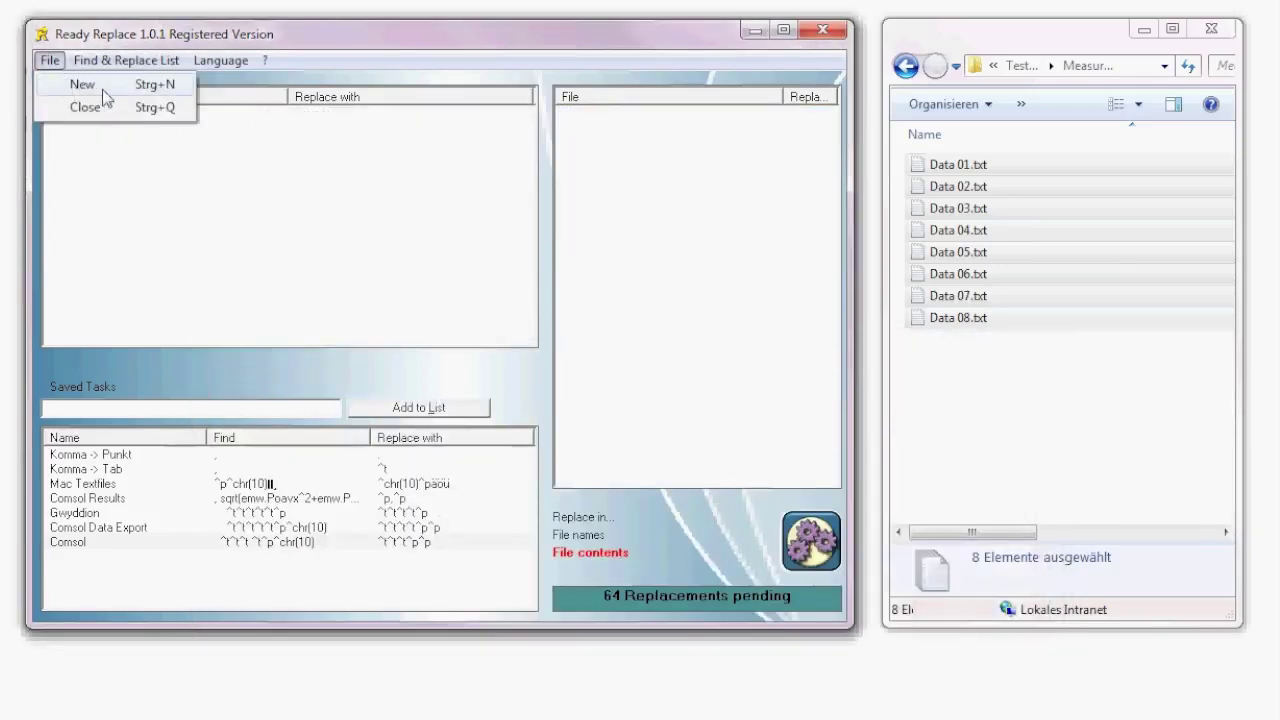
click(102, 85)
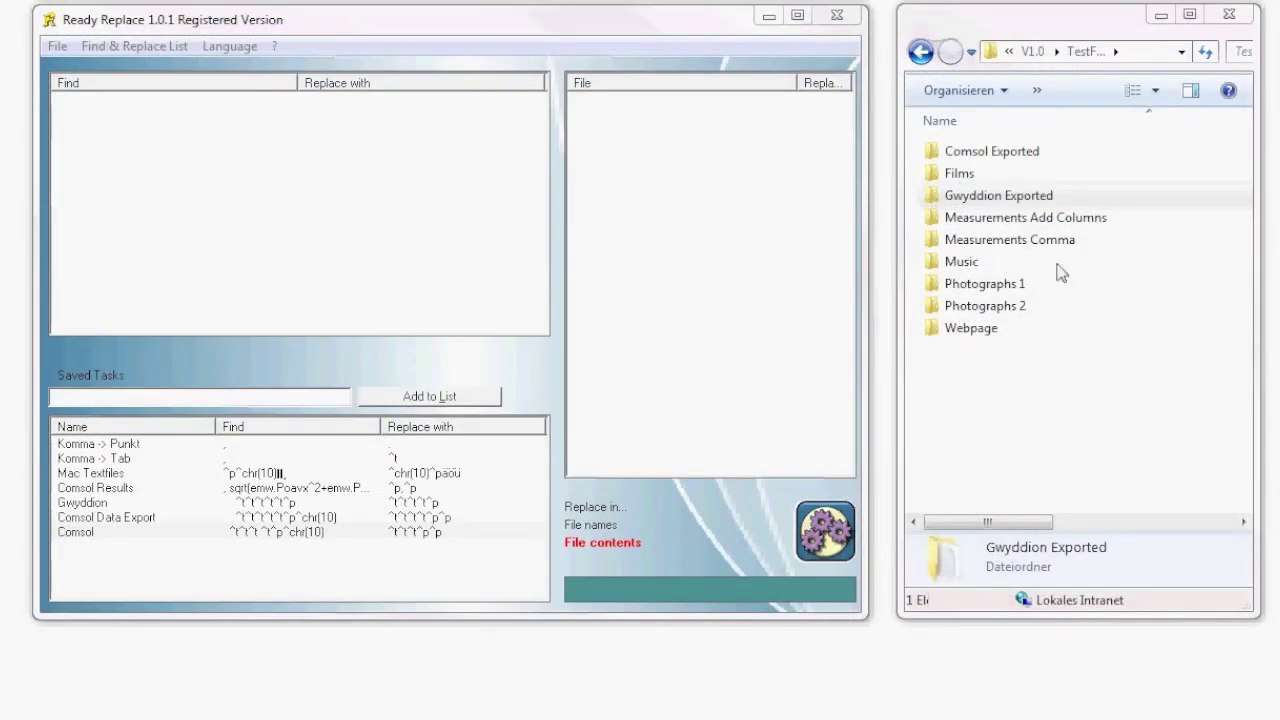
Add Gwyd.txt from the Gwyddion Exported folder to the file list.
click(1056, 30)
click(1080, 195)
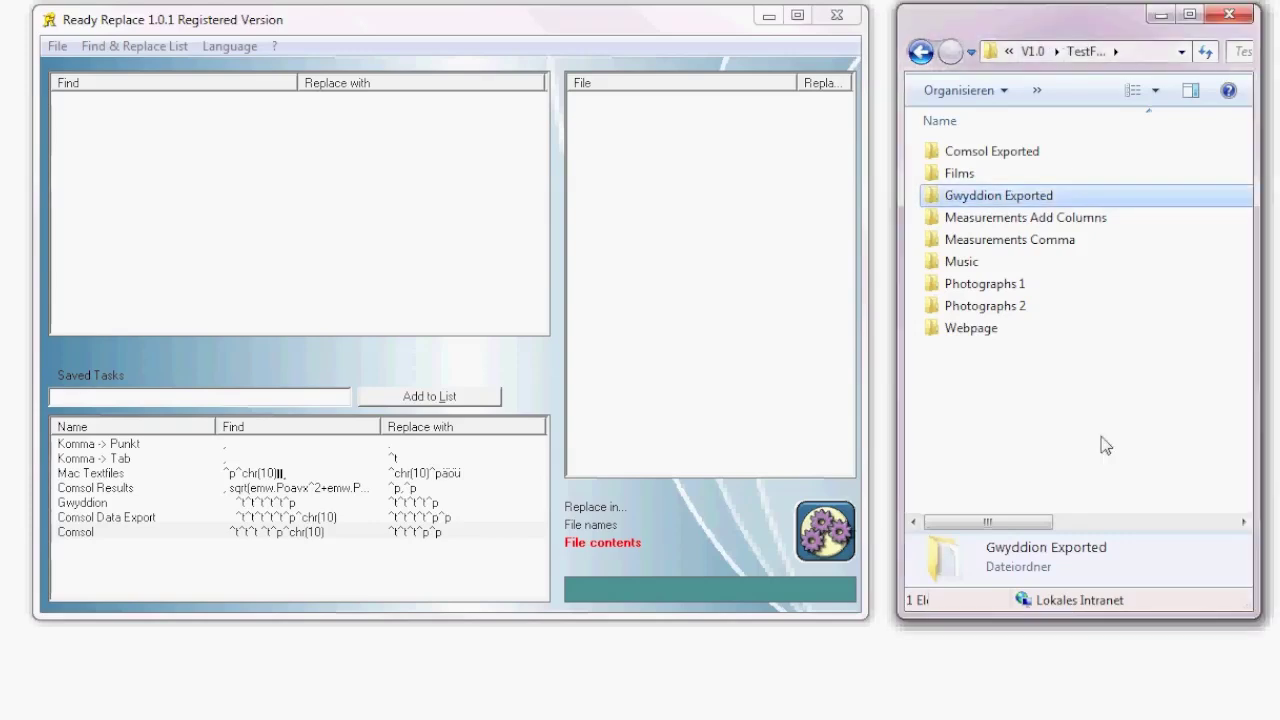
key(Return)
key(Down)
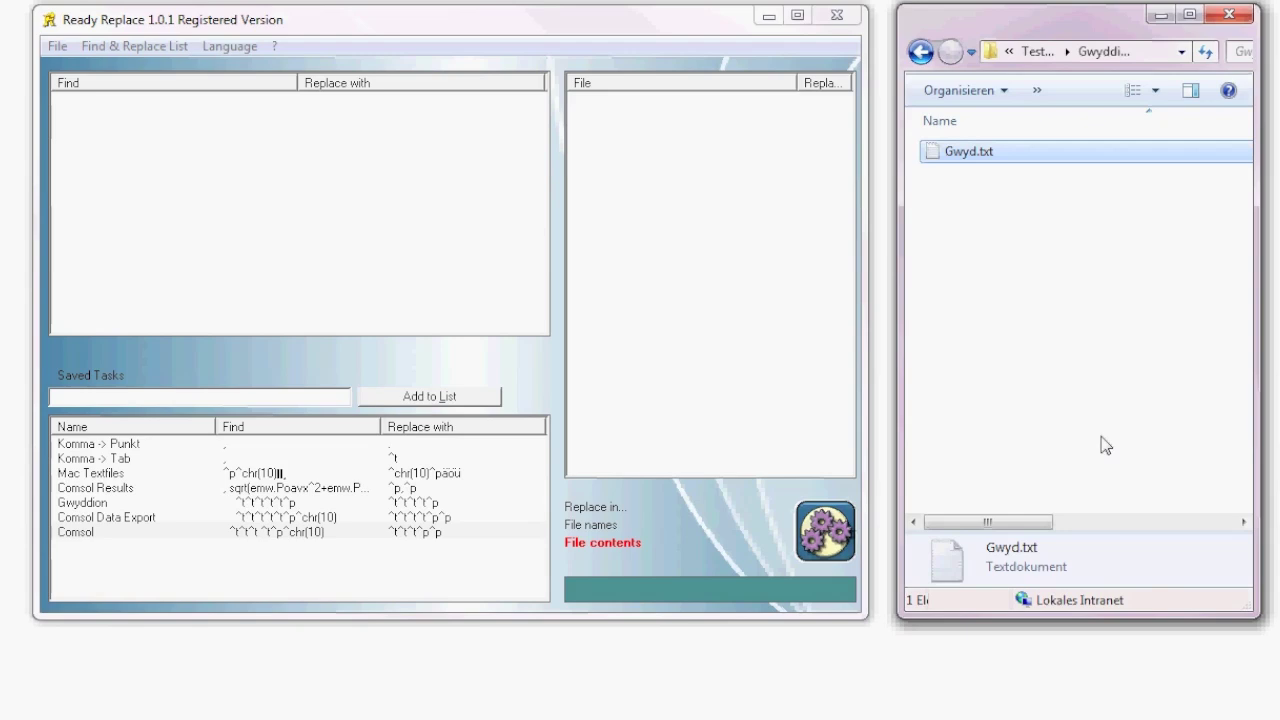
drag(965, 150, 743, 174)
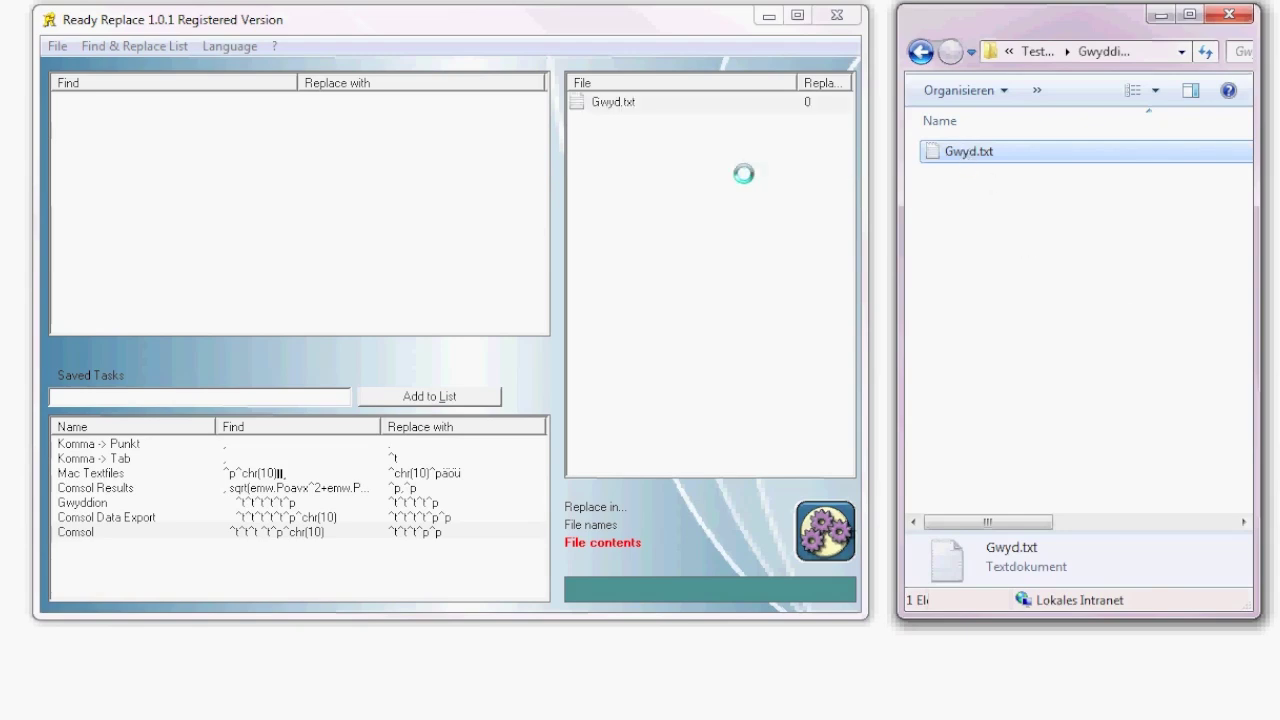
Inspect the space separators and trailing blanks in Gwyd.txt.
double_click(612, 102)
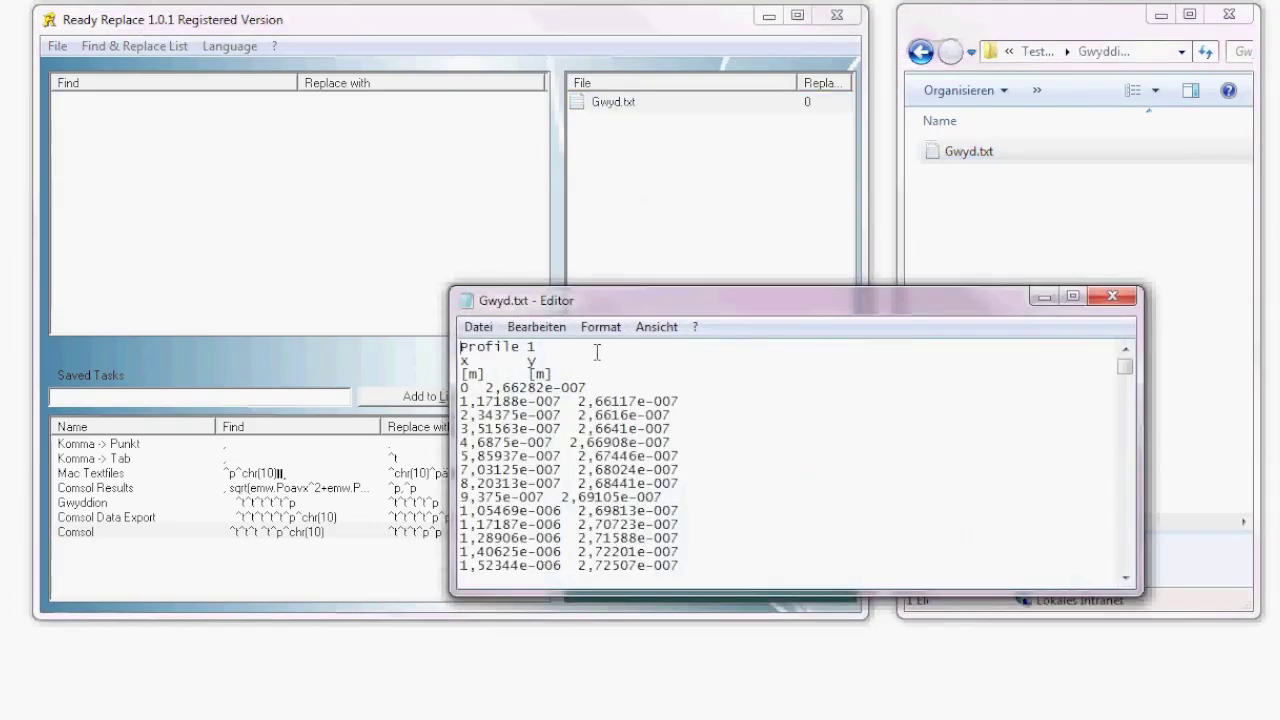
drag(486, 401, 690, 490)
click(786, 489)
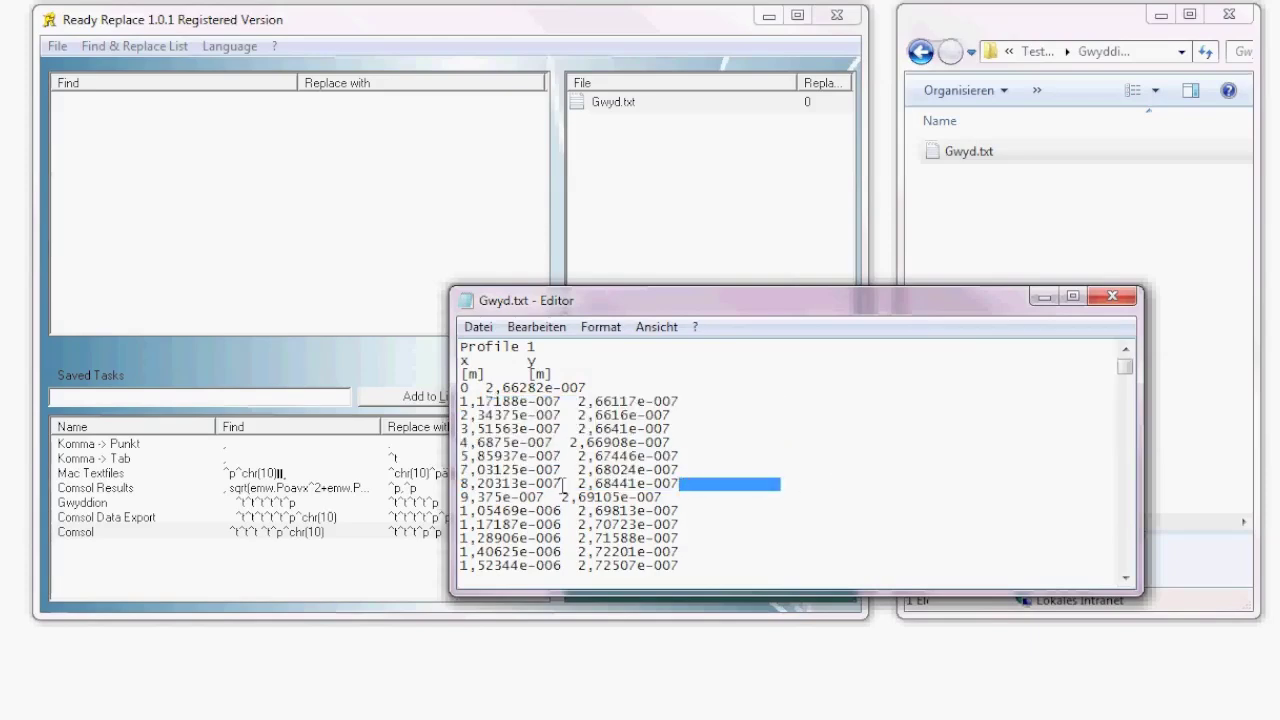
drag(562, 484, 572, 486)
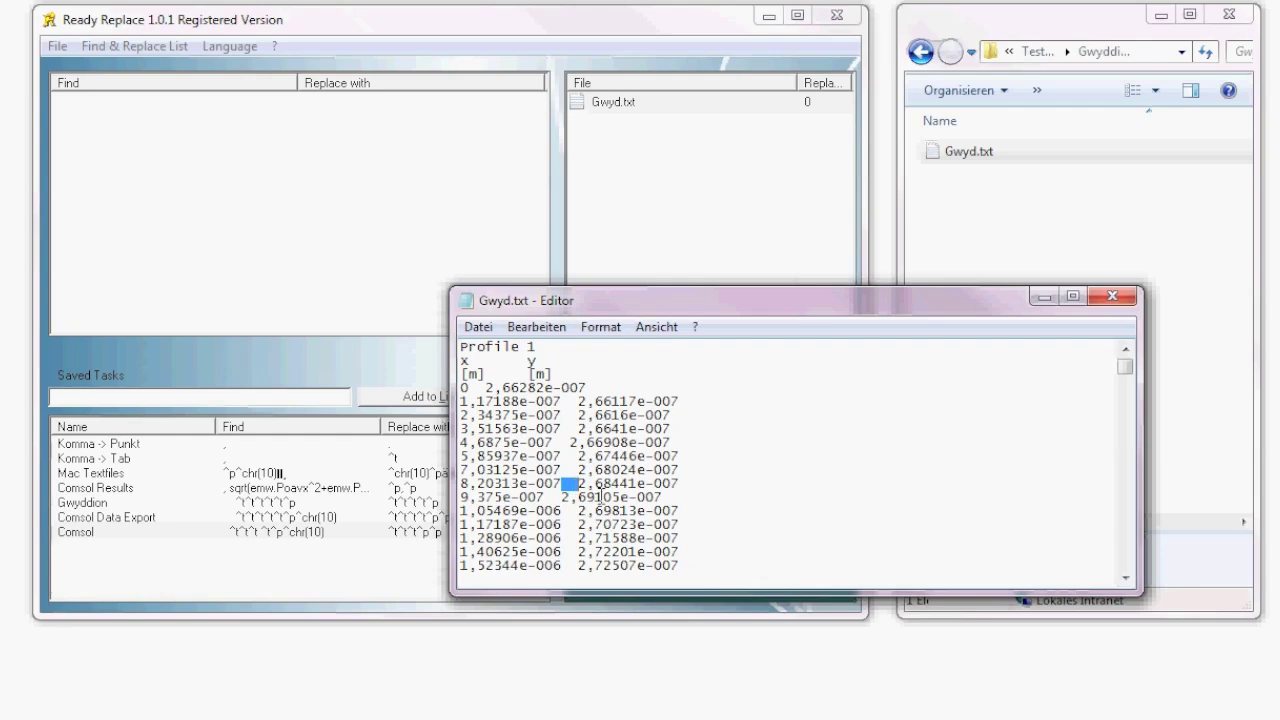
drag(561, 401, 573, 401)
drag(663, 300, 306, 630)
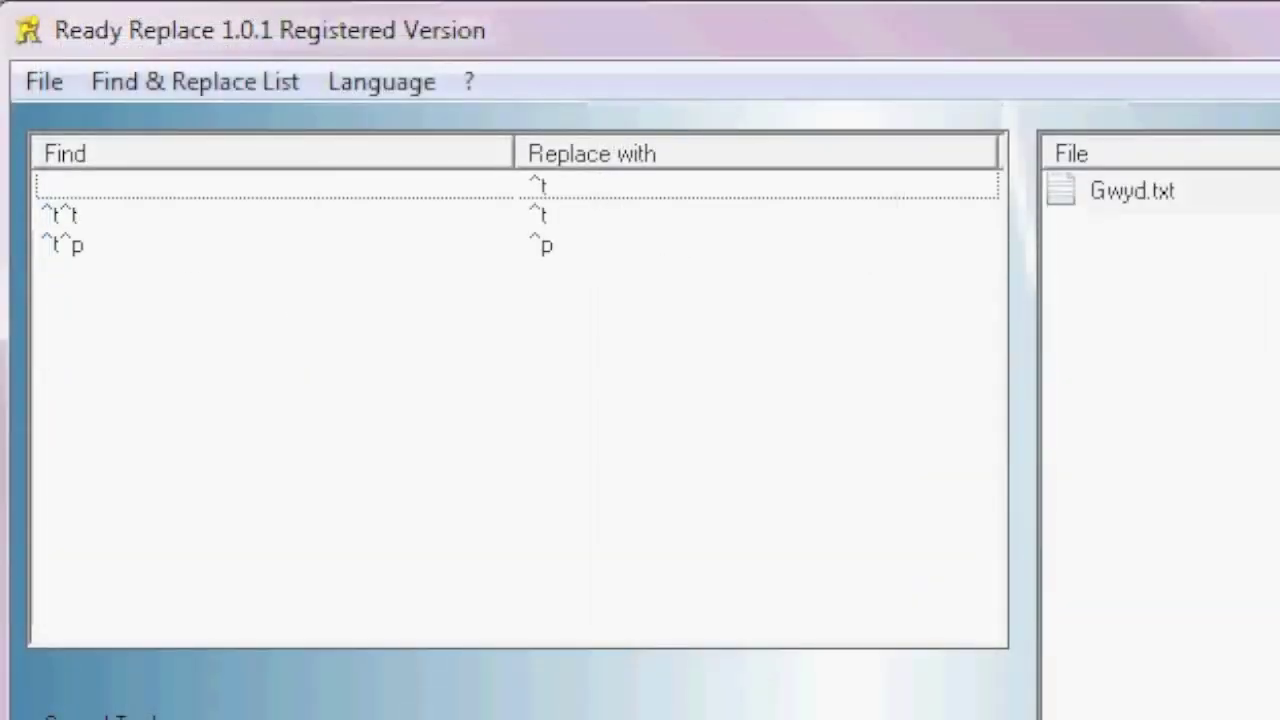
Verify Gwyd.txt's columns are tab-separated and save the rules as task 'Gwyddion'.
click(1140, 195)
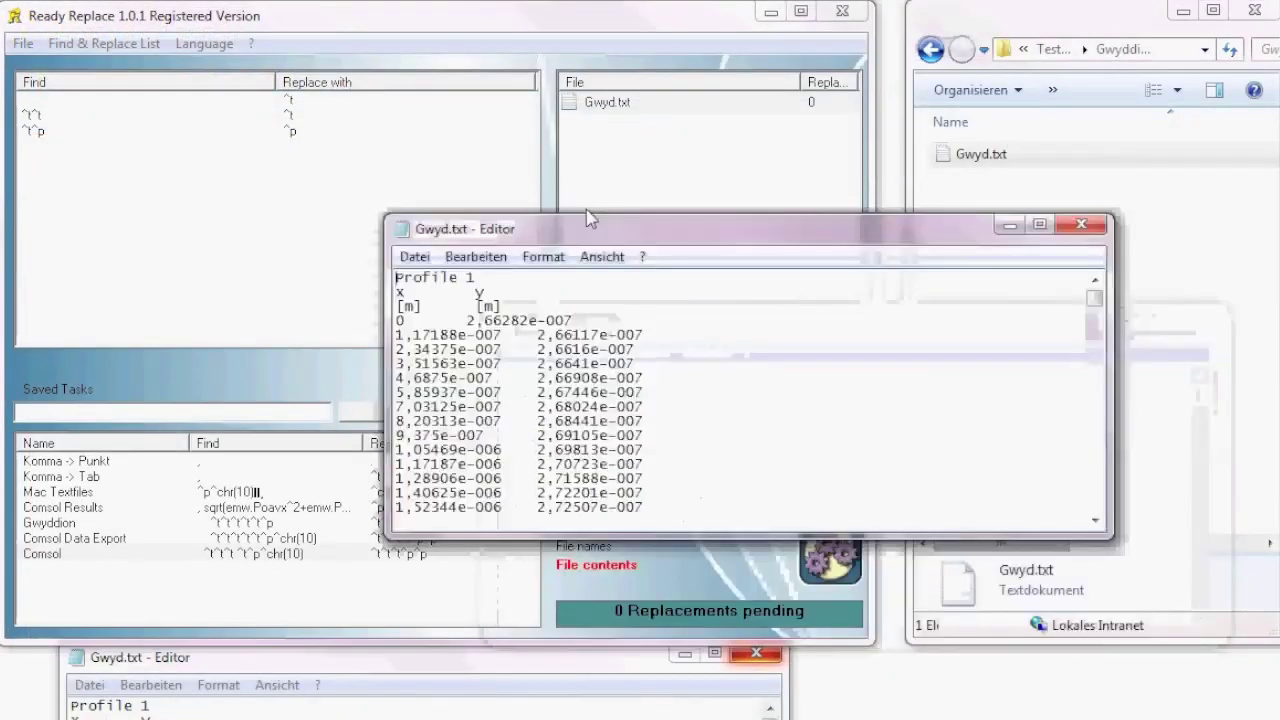
drag(391, 301, 763, 449)
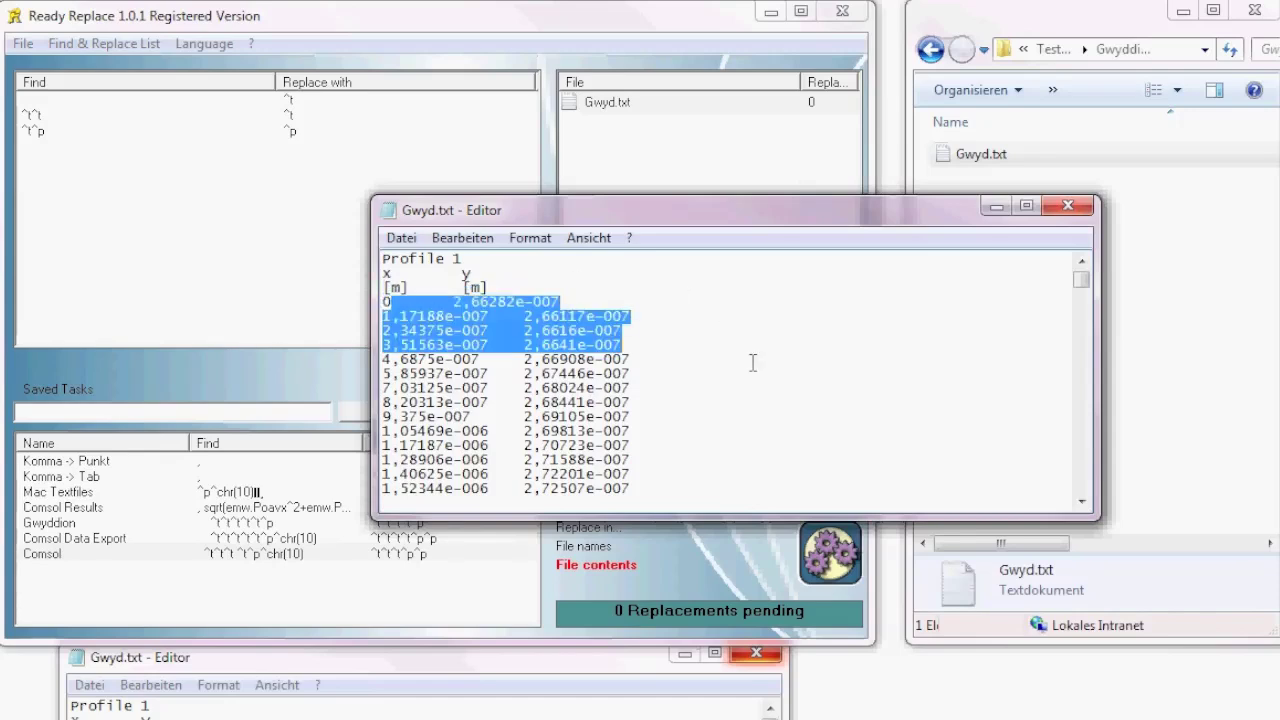
click(685, 436)
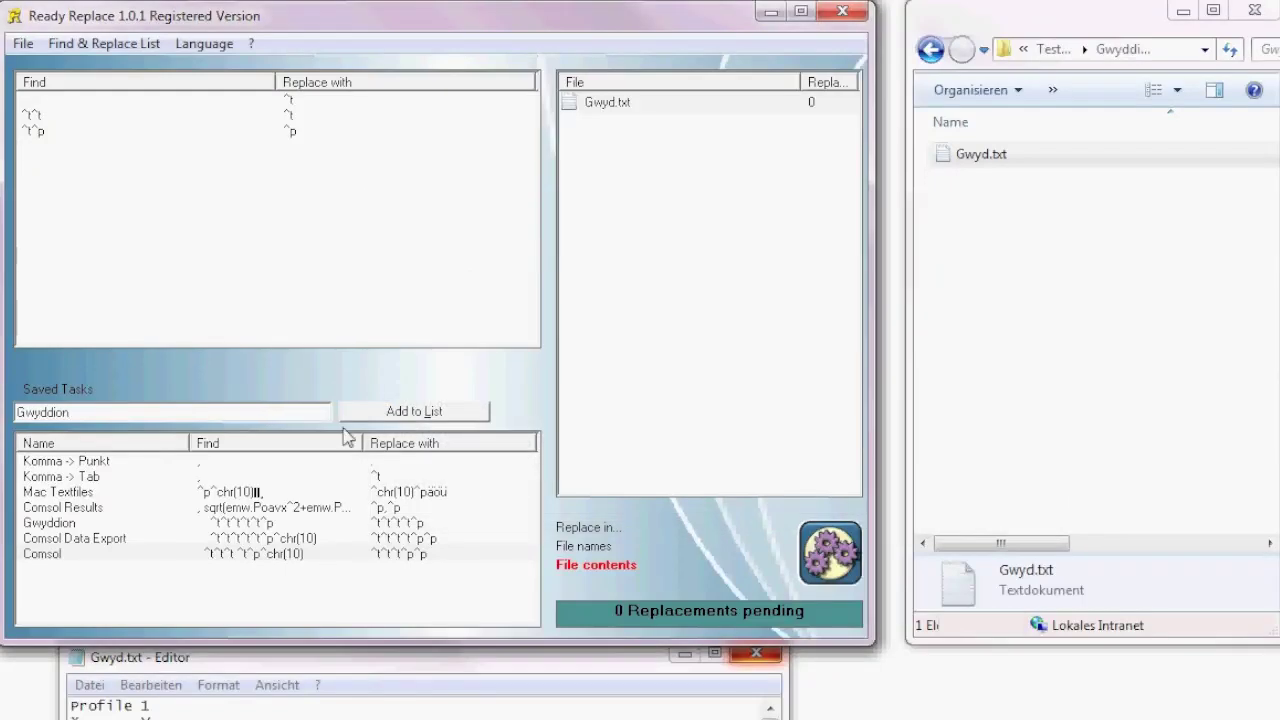
click(428, 417)
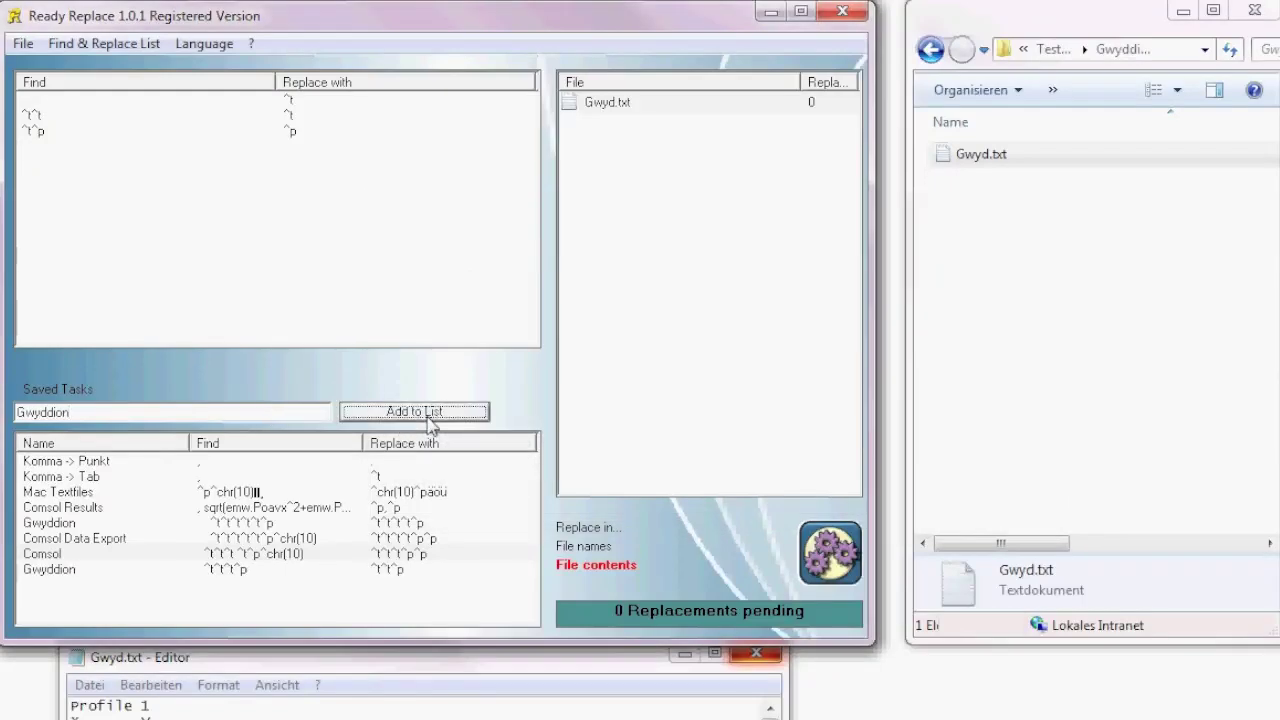
click(419, 573)
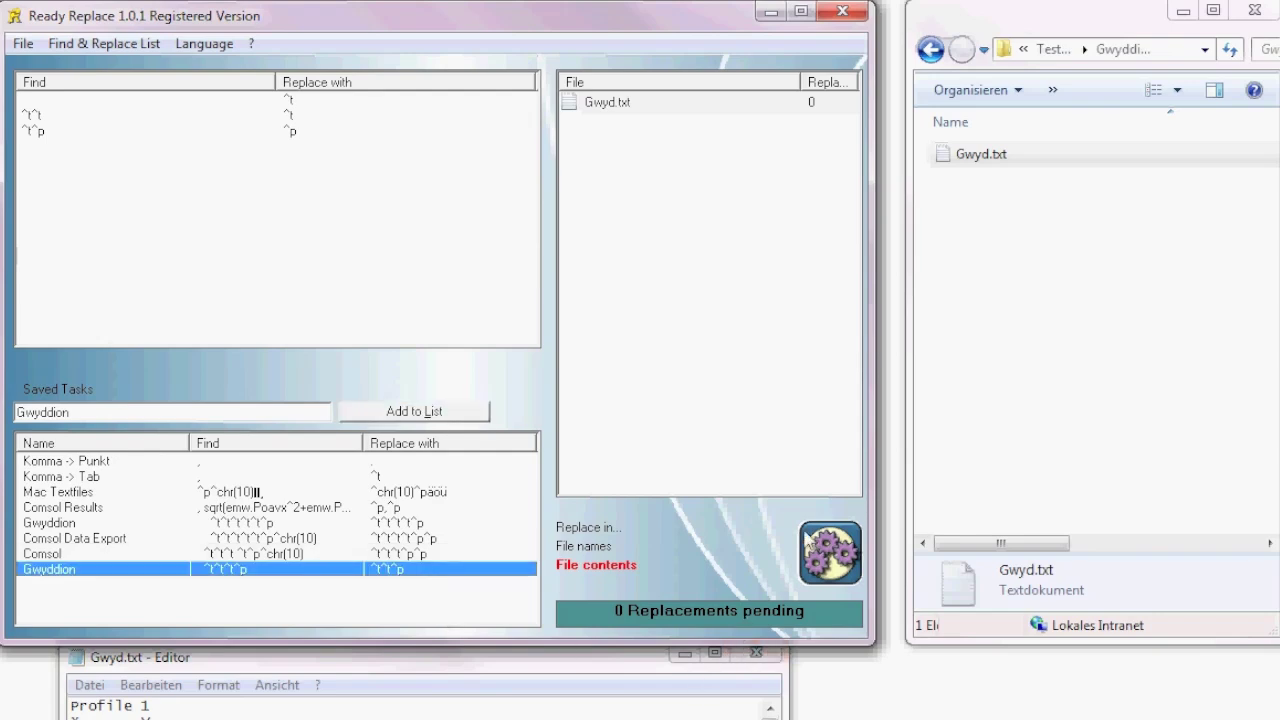